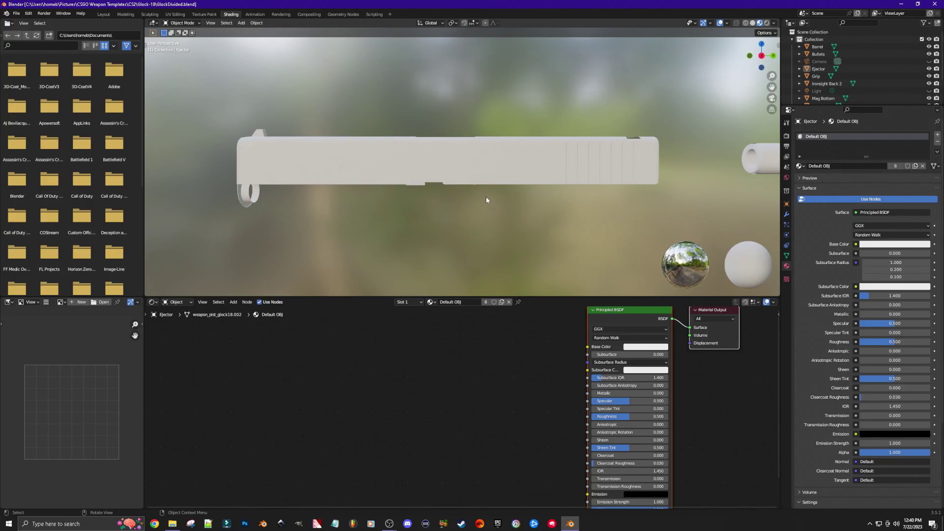
Step: Select the Slide object and add a Gradient Texture node to its material's node tree
{"action": "left_click", "coordinate": [503, 167]}
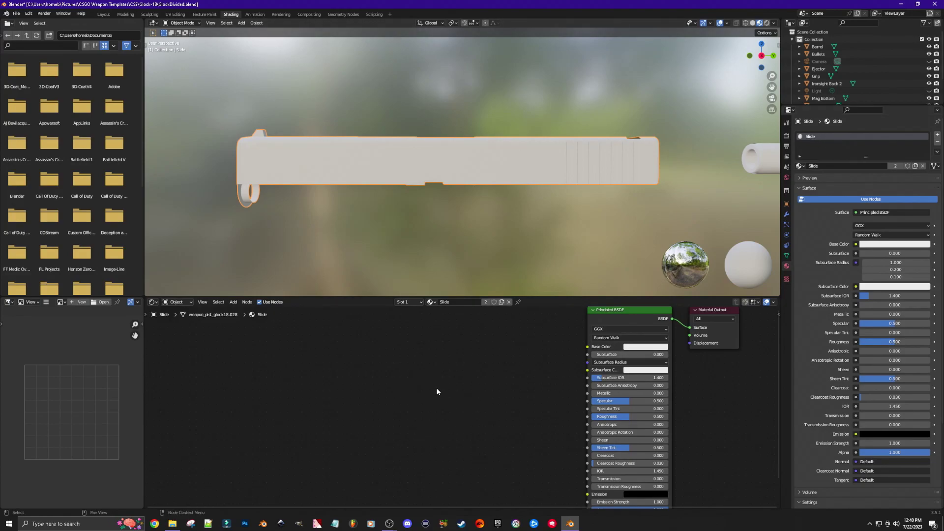
{"action": "key", "text": "shift+a"}
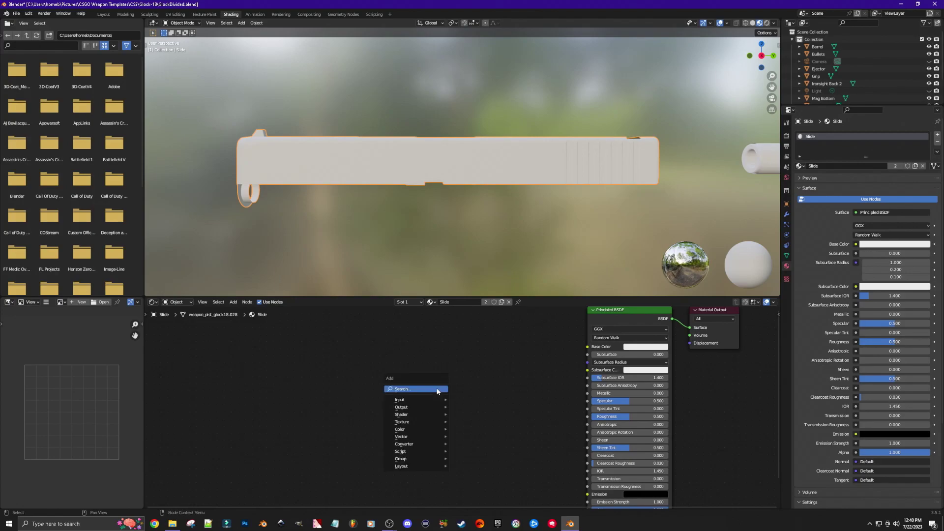
{"action": "mouse_move", "coordinate": [421, 424]}
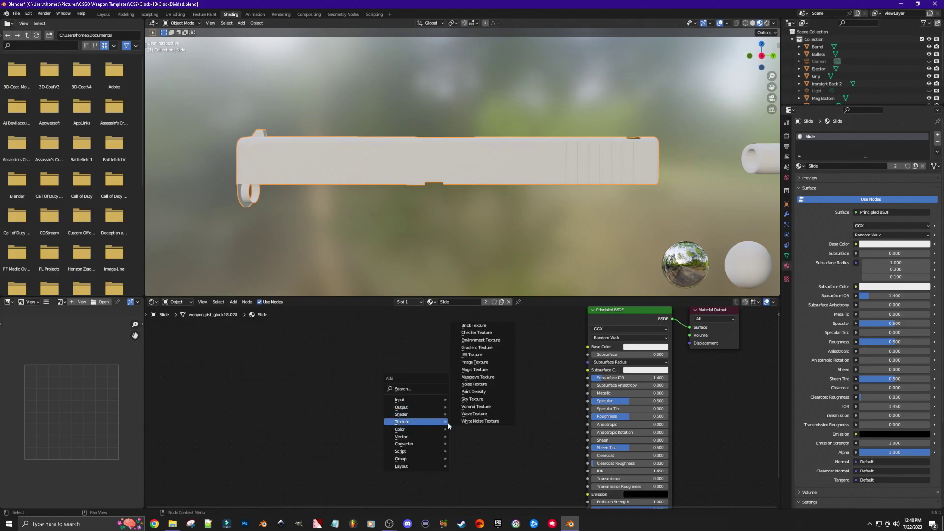
{"action": "left_click", "coordinate": [484, 350]}
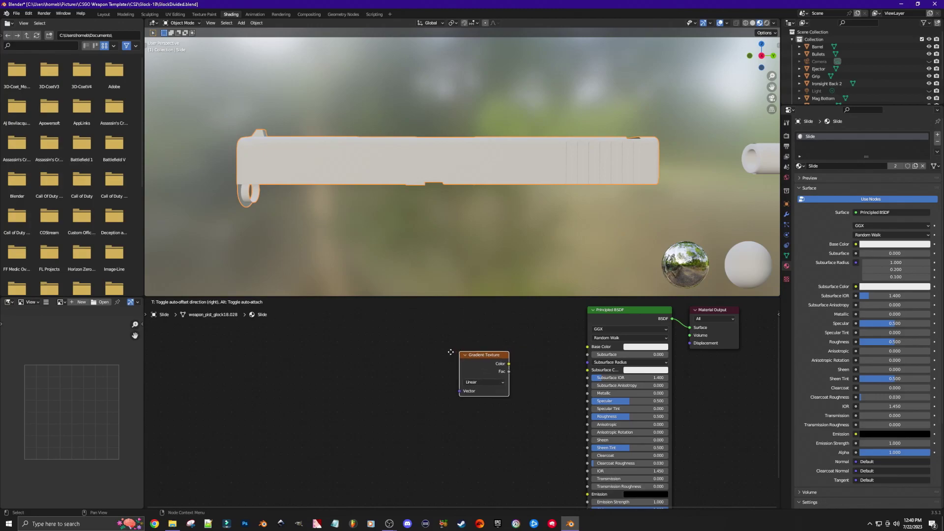
{"action": "left_click", "coordinate": [404, 344]}
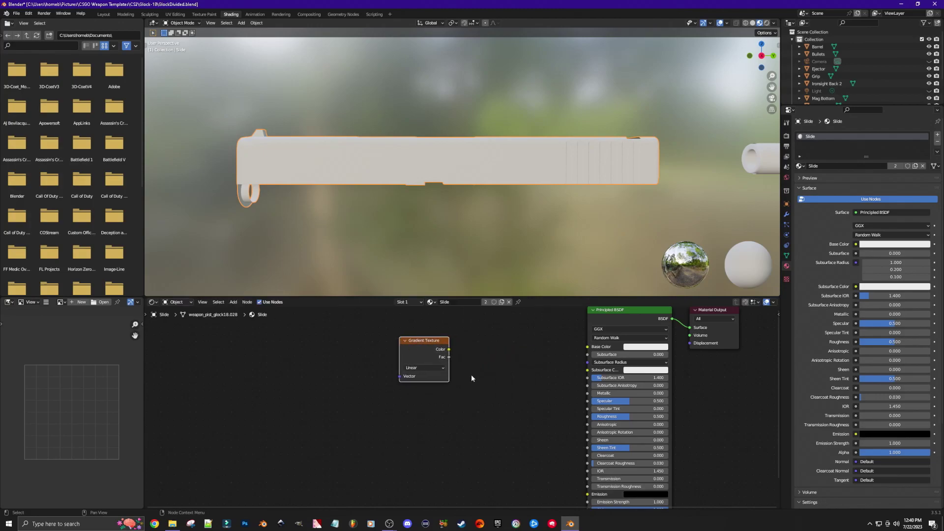
Step: Add a ColorRamp node and place it between the Gradient Texture and Principled BSDF nodes
{"action": "key", "text": "shift+a"}
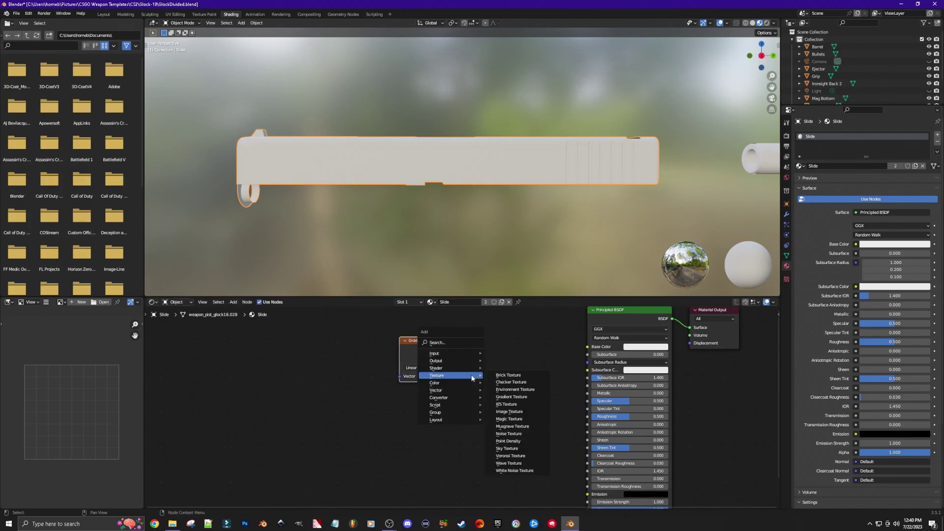
{"action": "mouse_move", "coordinate": [453, 400]}
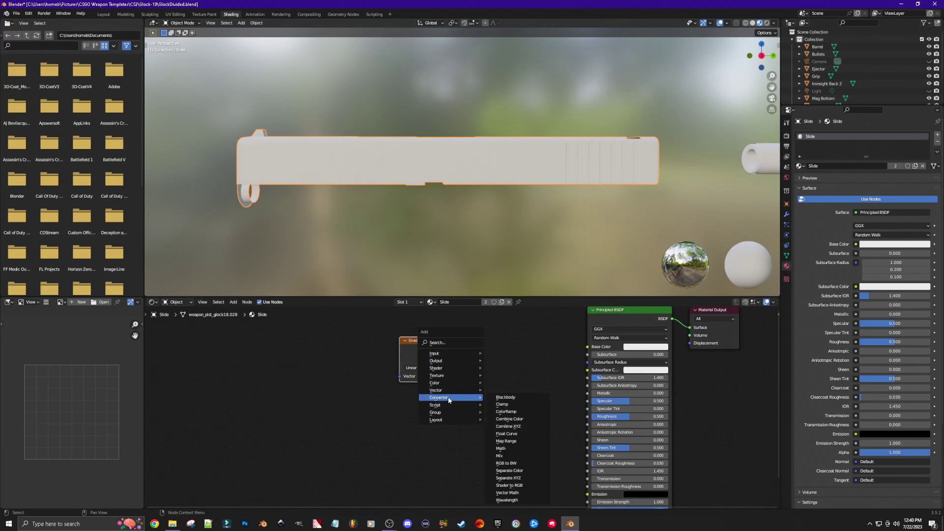
{"action": "left_click", "coordinate": [518, 412]}
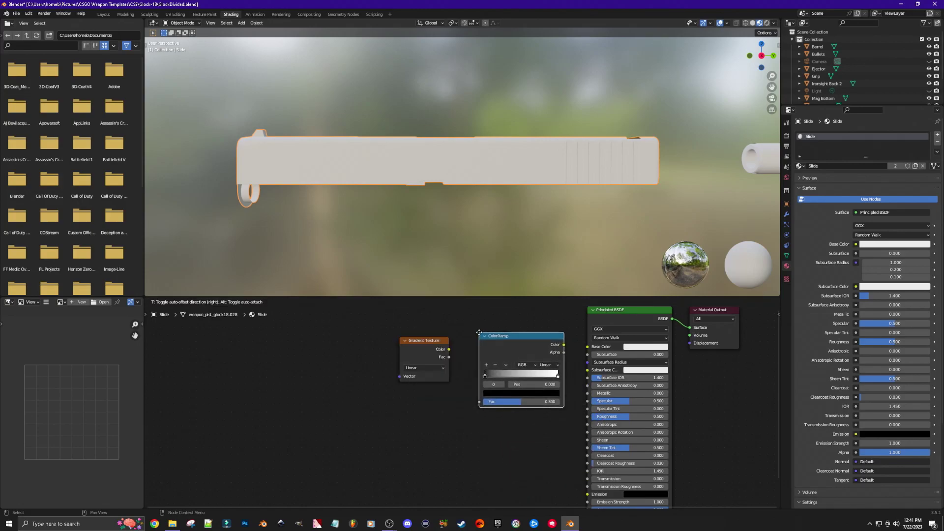
{"action": "left_click", "coordinate": [473, 328]}
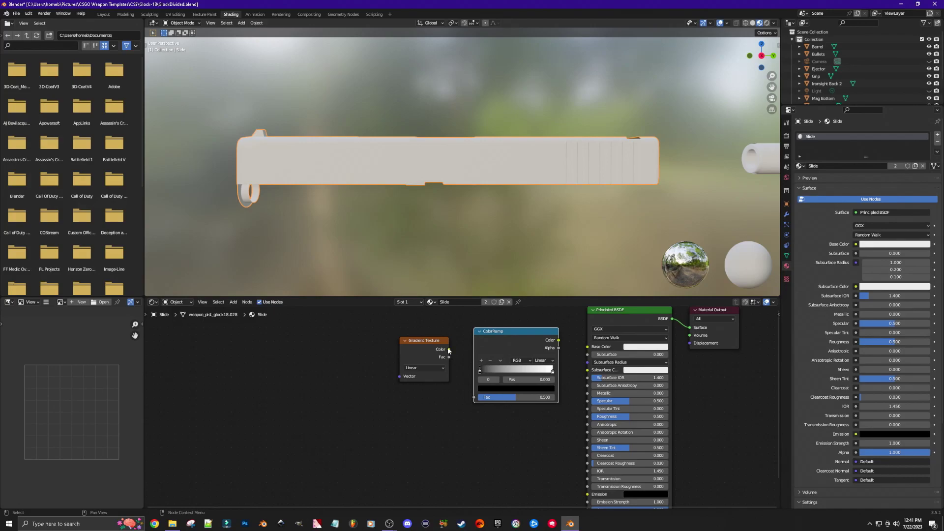
Step: Link the Gradient Texture's Color to the ColorRamp's Fac, and the ColorRamp's Color to the Principled BSDF's Base Color
{"action": "left_click_drag", "start_coordinate": [449, 349], "coordinate": [474, 399]}
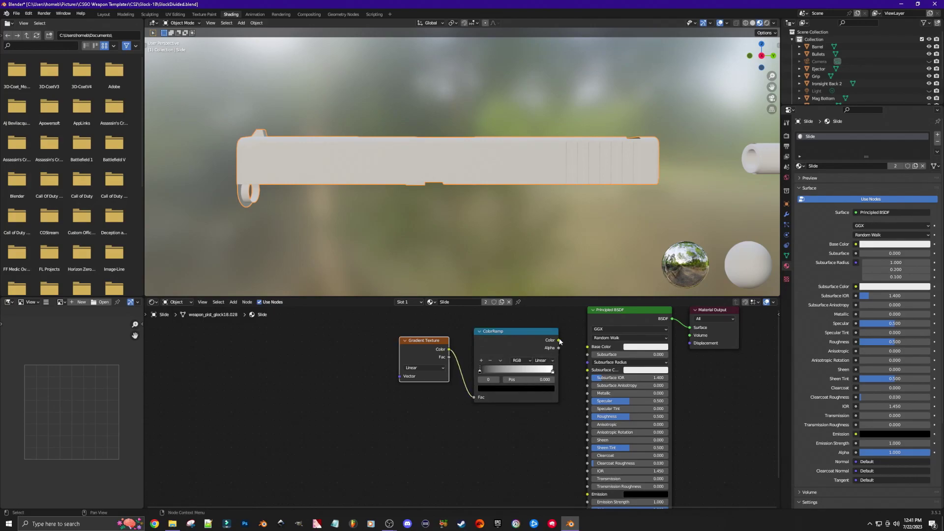
{"action": "left_click_drag", "start_coordinate": [558, 341], "coordinate": [586, 347]}
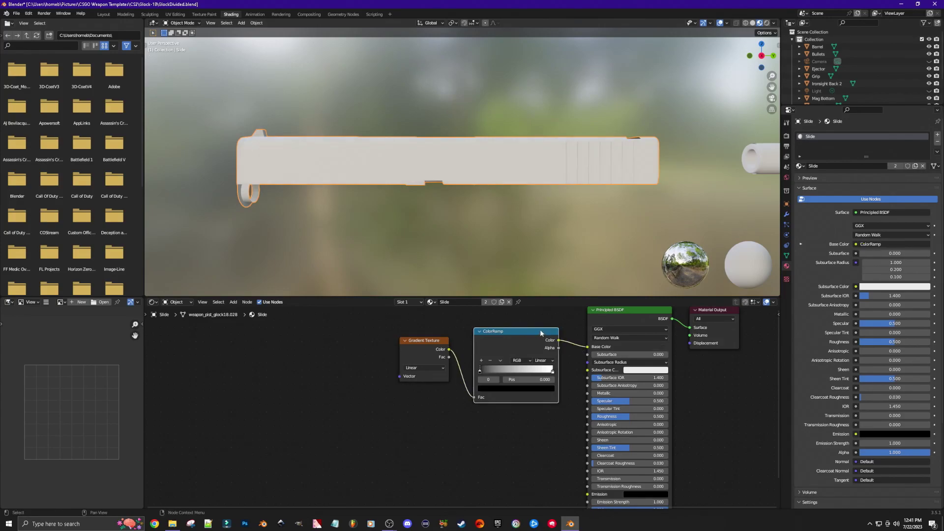
{"action": "middle_click_drag", "start_coordinate": [462, 259], "coordinate": [575, 258]}
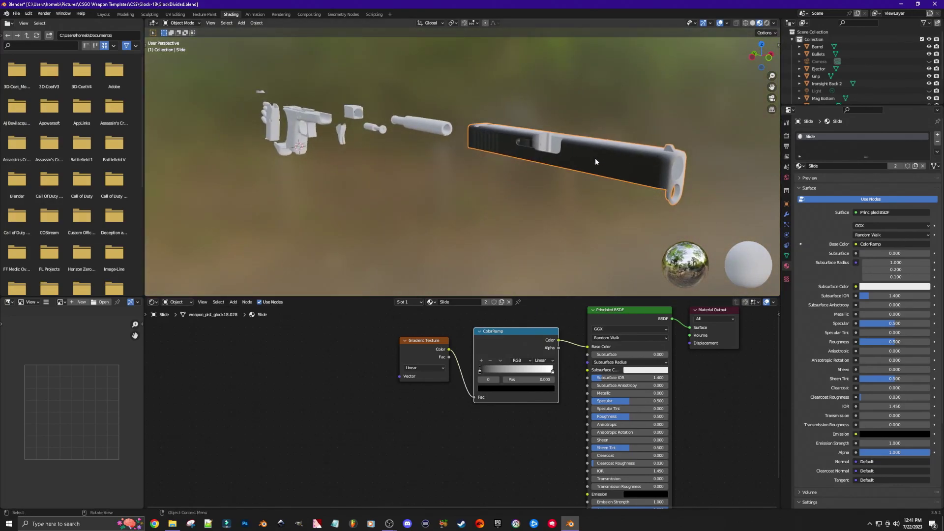
{"action": "middle_click_drag", "start_coordinate": [627, 211], "coordinate": [587, 210]}
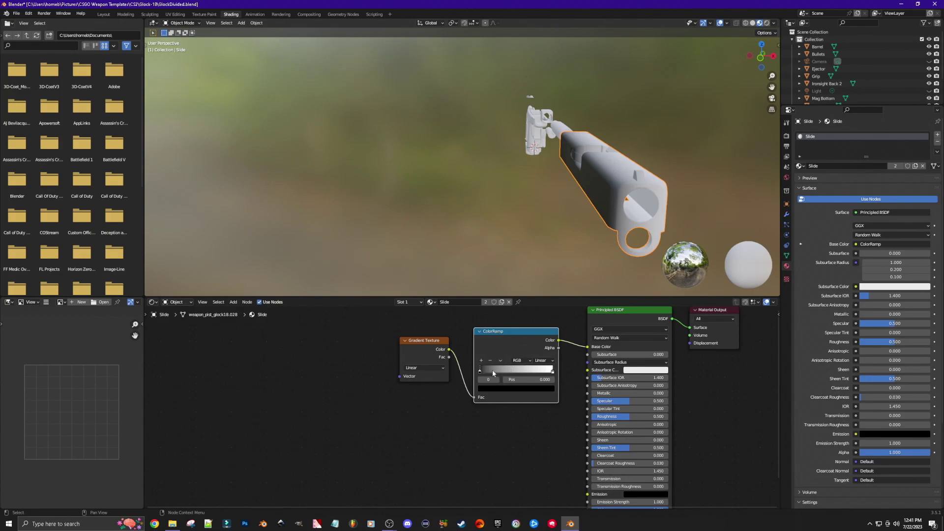
Step: Place the ColorRamp's black stop at about position 0.014 and recolour it a saturated purple
{"action": "mouse_move", "coordinate": [480, 371]}
{"action": "left_mouse_down"}
{"action": "mouse_move", "coordinate": [502, 375]}
{"action": "mouse_move", "coordinate": [491, 373]}
{"action": "left_mouse_up"}
{"action": "left_click", "coordinate": [552, 373]}
{"action": "mouse_move", "coordinate": [553, 374]}
{"action": "left_mouse_down"}
{"action": "mouse_move", "coordinate": [541, 375]}
{"action": "mouse_move", "coordinate": [552, 376]}
{"action": "left_mouse_up"}
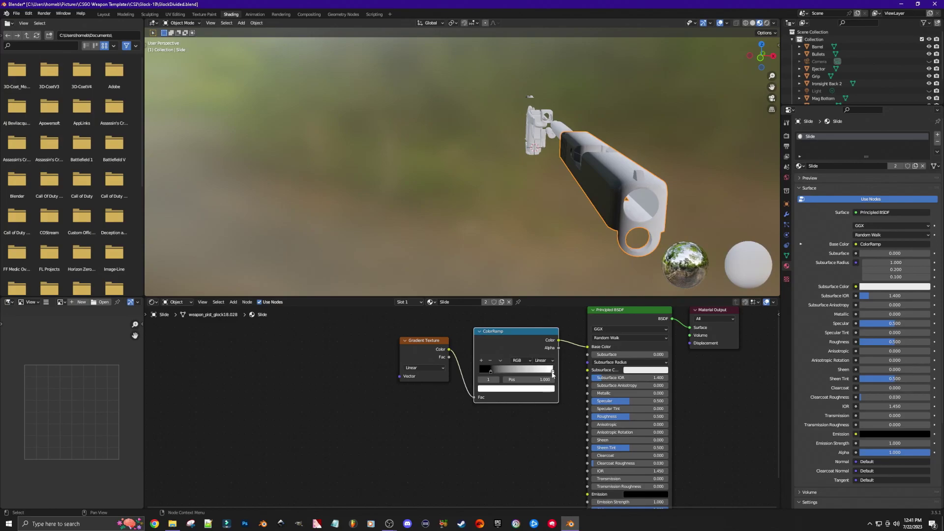
{"action": "left_click_drag", "start_coordinate": [490, 372], "coordinate": [481, 375]}
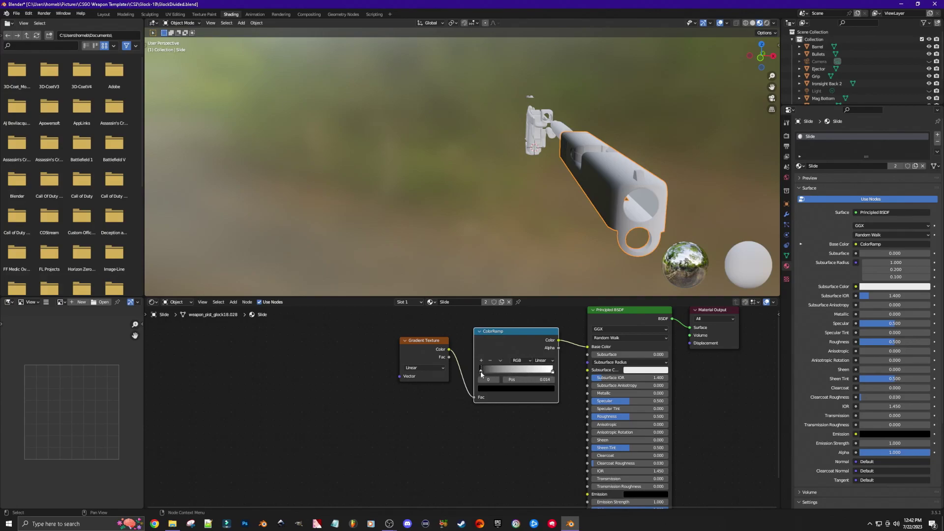
{"action": "left_click", "coordinate": [514, 389]}
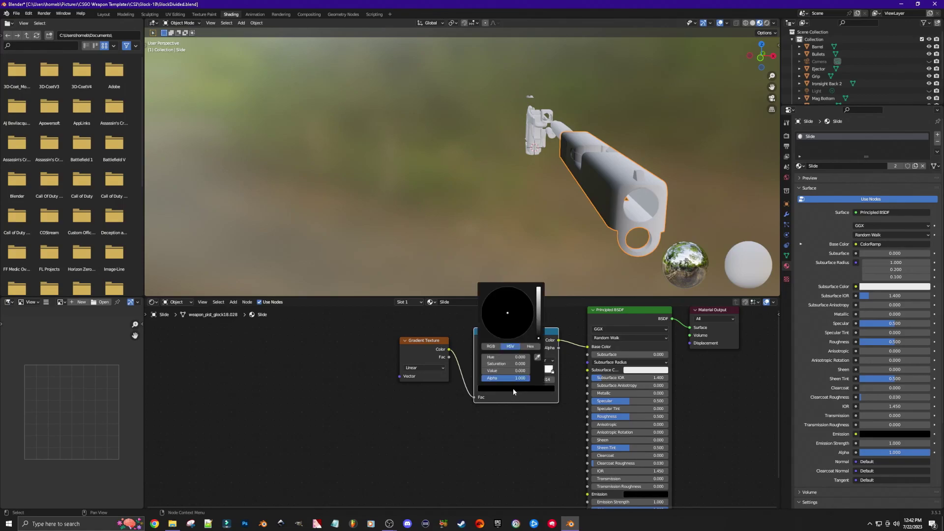
{"action": "left_click_drag", "start_coordinate": [539, 340], "coordinate": [539, 289]}
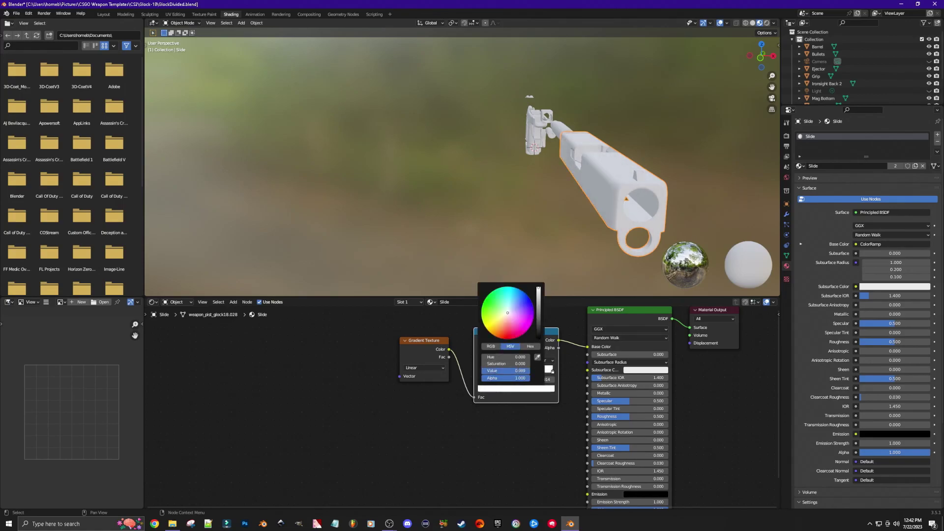
{"action": "left_click", "coordinate": [532, 315]}
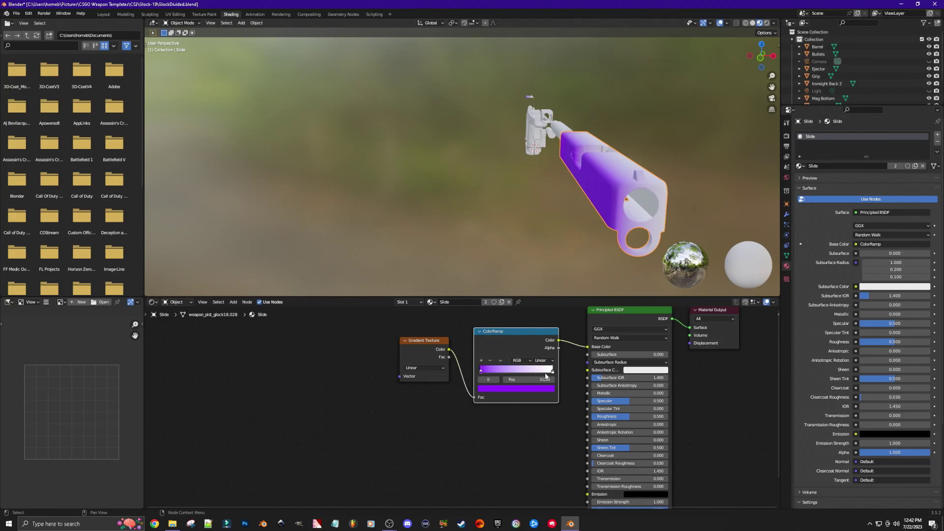
Step: Recolour the ColorRamp's white end stop bright magenta
{"action": "left_click_drag", "start_coordinate": [553, 375], "coordinate": [553, 375]}
{"action": "left_click", "coordinate": [548, 389]}
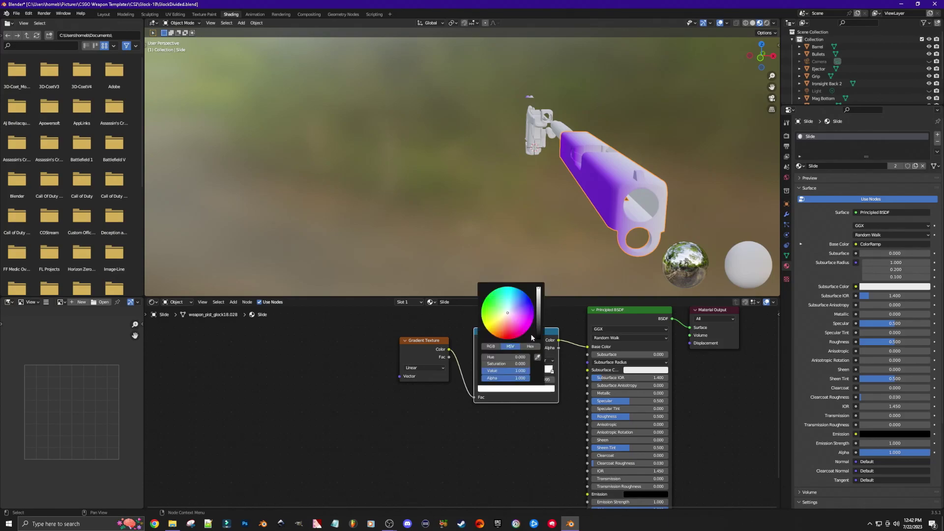
{"action": "left_click", "coordinate": [528, 326]}
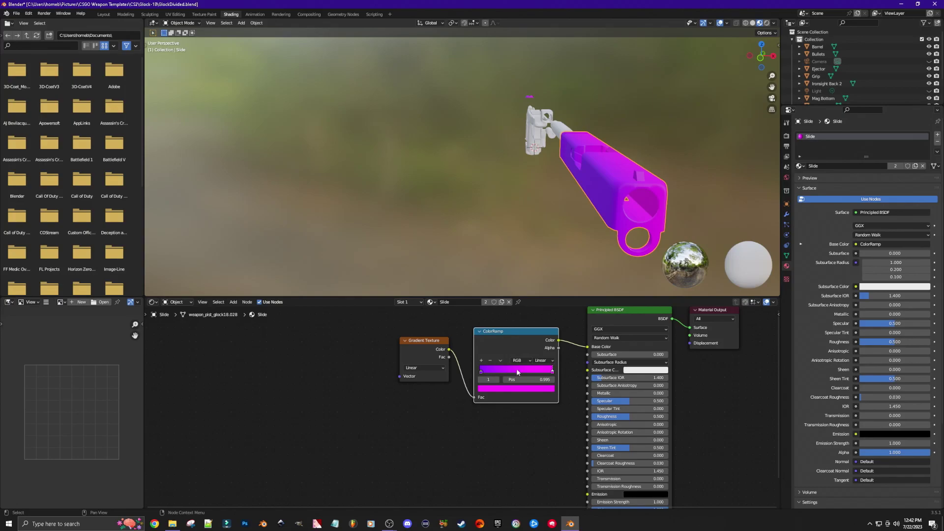
Step: Add a third stop in the middle of the ColorRamp and colour it cyan
{"action": "left_click", "coordinate": [481, 362]}
{"action": "left_click", "coordinate": [522, 392]}
{"action": "left_click", "coordinate": [519, 298]}
{"action": "left_click_drag", "start_coordinate": [519, 298], "coordinate": [513, 289]}
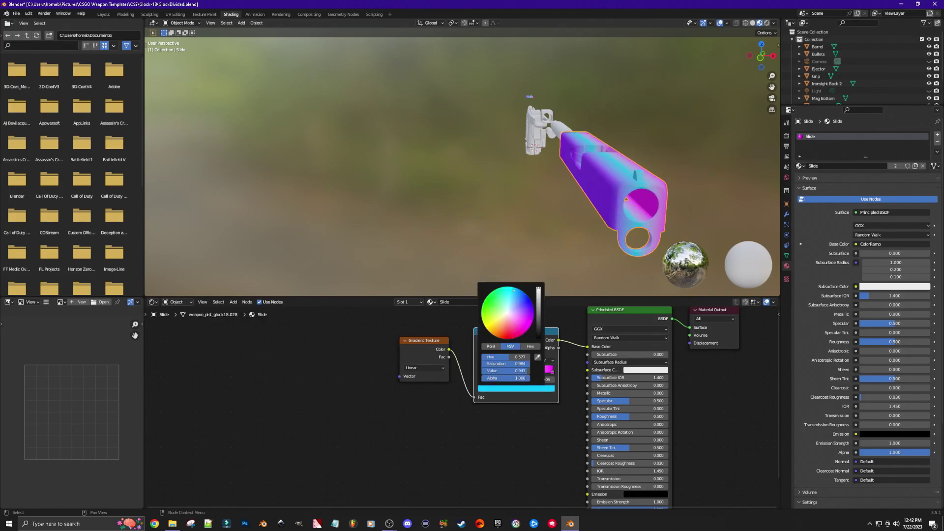
{"action": "left_click", "coordinate": [563, 318]}
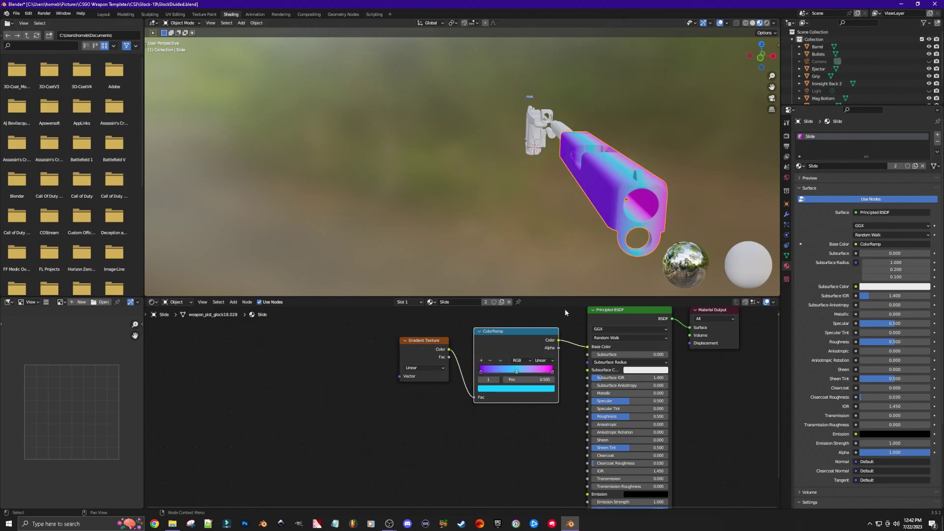
Step: Add a Mapping node in front of the Gradient Texture node in the Slide material
{"action": "middle_click_drag", "start_coordinate": [583, 263], "coordinate": [508, 228]}
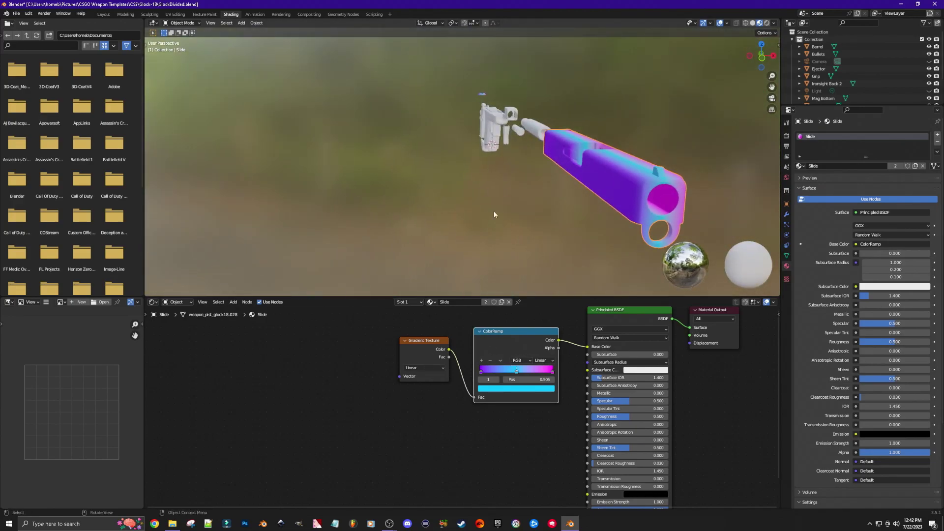
{"action": "middle_click_drag", "start_coordinate": [585, 228], "coordinate": [551, 244]}
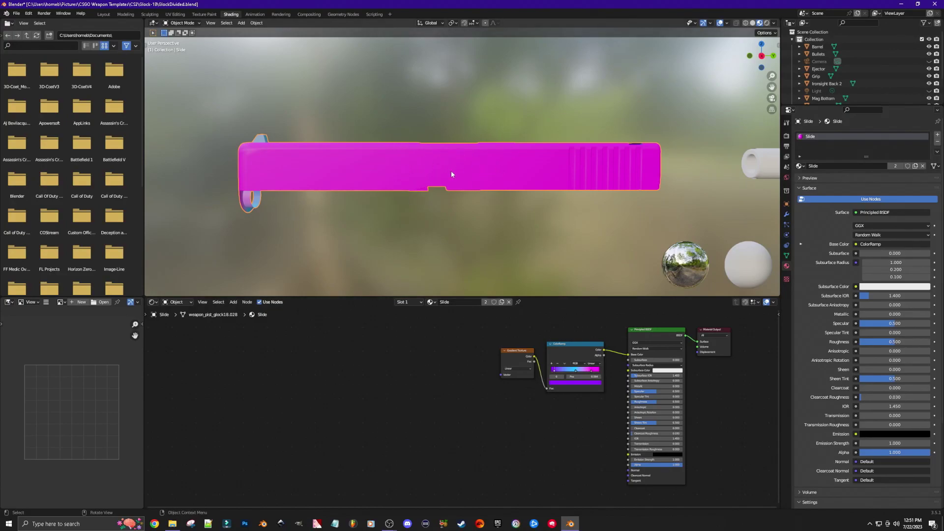
{"action": "middle_click_drag", "start_coordinate": [454, 217], "coordinate": [530, 230]}
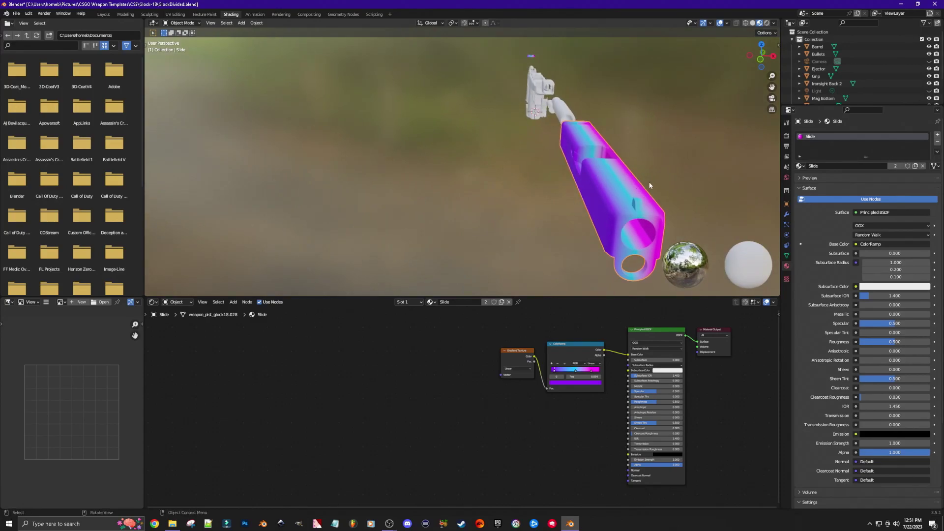
{"action": "middle_click_drag", "start_coordinate": [685, 198], "coordinate": [594, 188]}
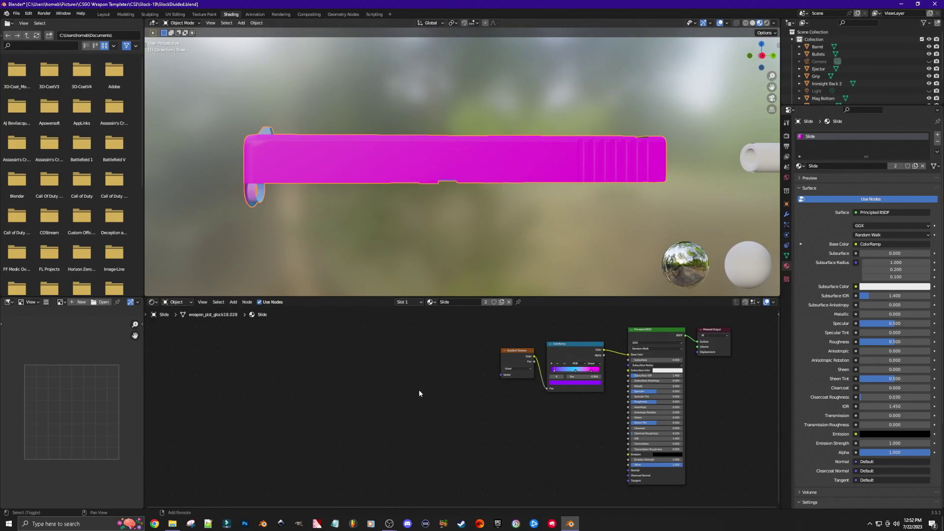
{"action": "key", "text": "shift+a"}
{"action": "mouse_move", "coordinate": [400, 433]}
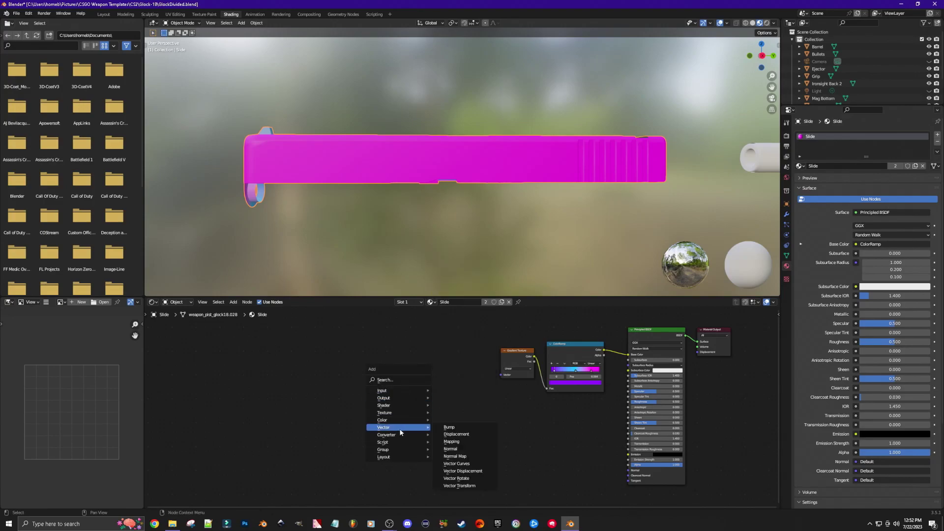
{"action": "left_click", "coordinate": [453, 441]}
{"action": "left_click", "coordinate": [449, 341]}
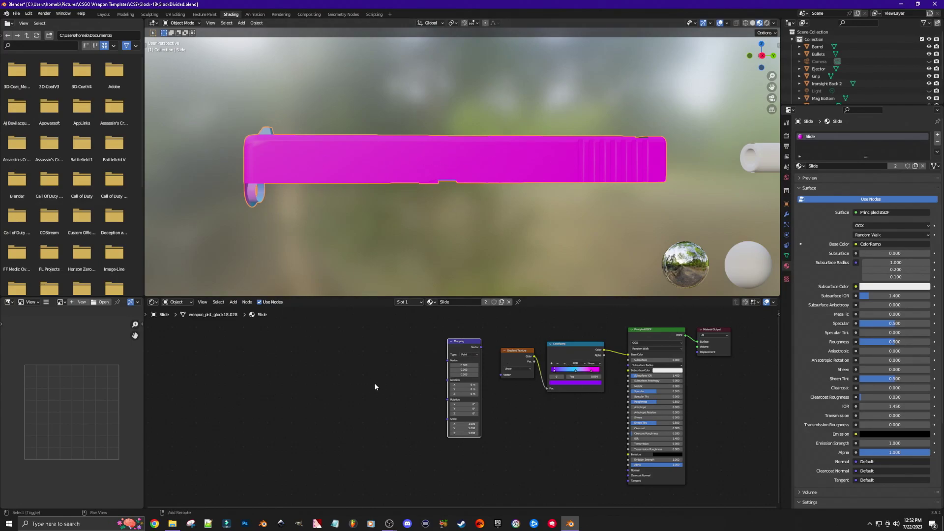
Step: Add a Texture Coordinate node and place it in front of the Mapping node
{"action": "key", "text": "shift+a"}
{"action": "mouse_move", "coordinate": [340, 350]}
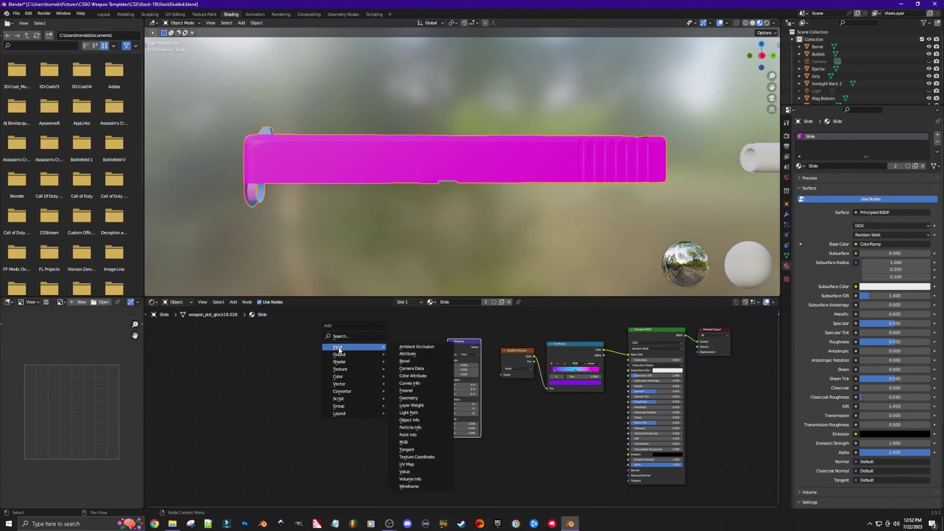
{"action": "left_click", "coordinate": [422, 457]}
{"action": "left_click", "coordinate": [393, 347]}
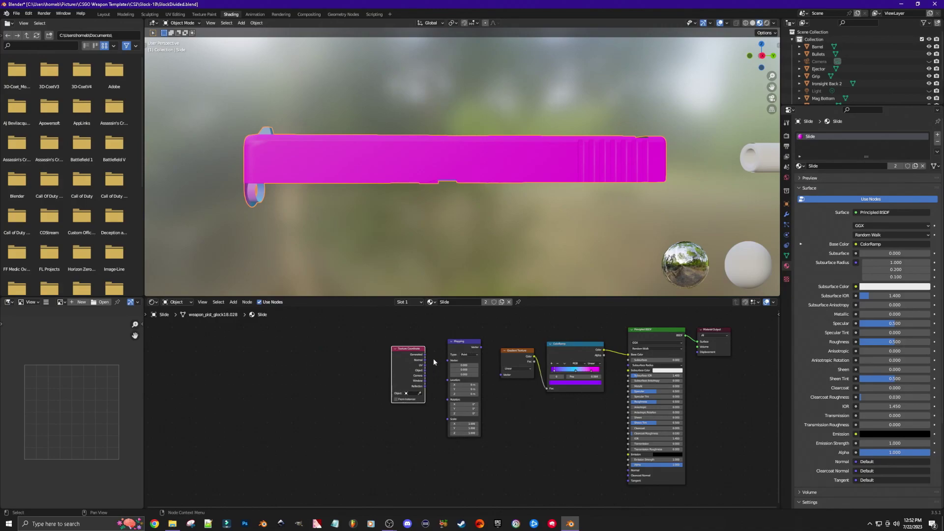
Step: Link the Texture Coordinate's Generated output to the Mapping's Vector input, and the Mapping's Vector output to the Gradient Texture's Vector
{"action": "scroll", "coordinate": [433, 359], "scroll_direction": "up", "scroll_amount": 3}
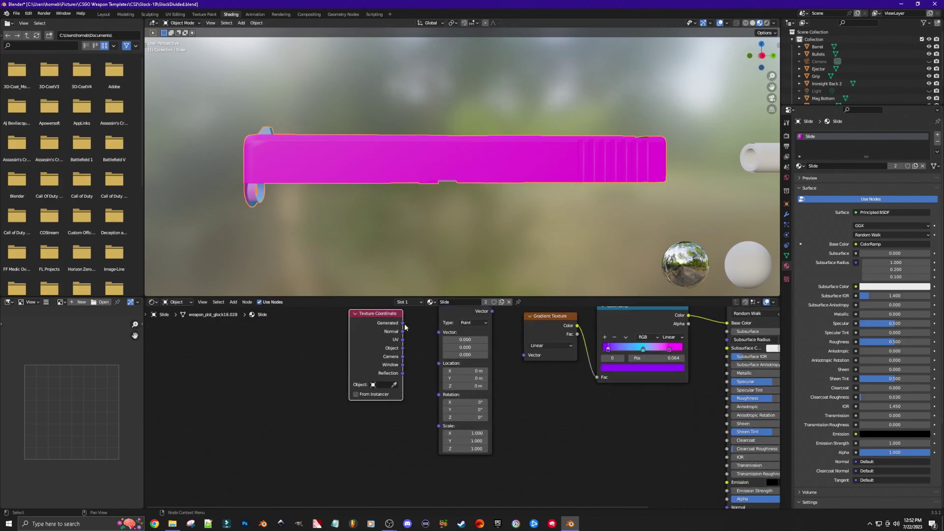
{"action": "left_click_drag", "start_coordinate": [402, 323], "coordinate": [438, 333]}
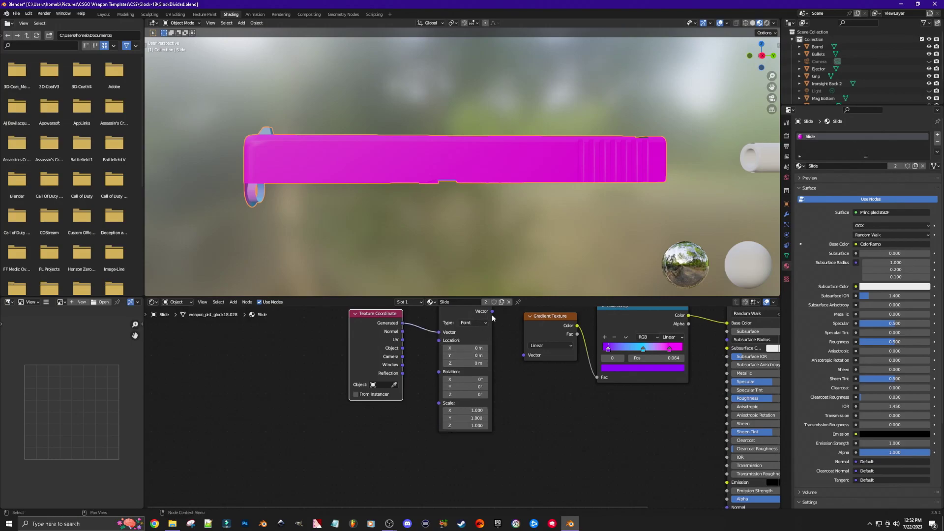
{"action": "mouse_move", "coordinate": [493, 312]}
{"action": "left_mouse_down"}
{"action": "mouse_move", "coordinate": [516, 330]}
{"action": "mouse_move", "coordinate": [524, 355]}
{"action": "left_mouse_up"}
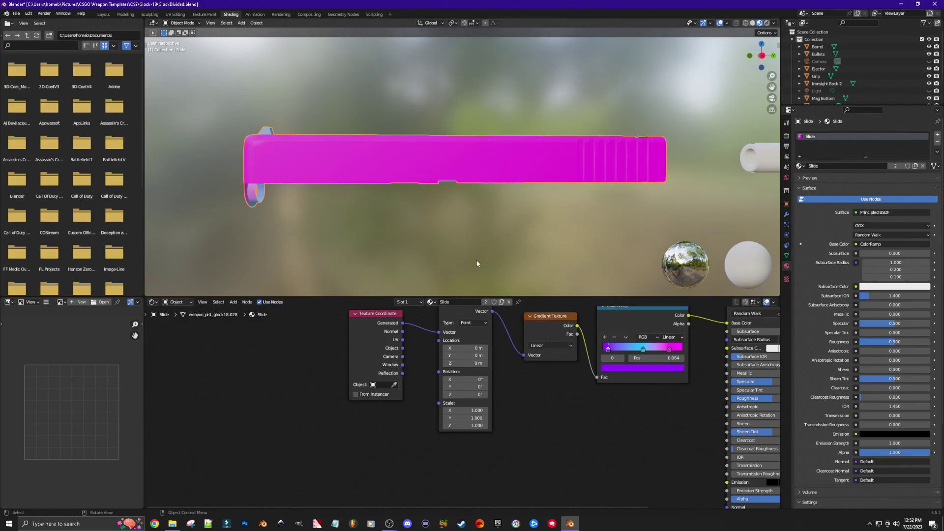
Step: Set the Mapping node's Y rotation to 90° so the gradient runs along the slide's length
{"action": "mouse_move", "coordinate": [449, 238]}
{"action": "middle_mouse_down"}
{"action": "mouse_move", "coordinate": [513, 255]}
{"action": "mouse_move", "coordinate": [449, 251]}
{"action": "mouse_move", "coordinate": [447, 241]}
{"action": "middle_mouse_up"}
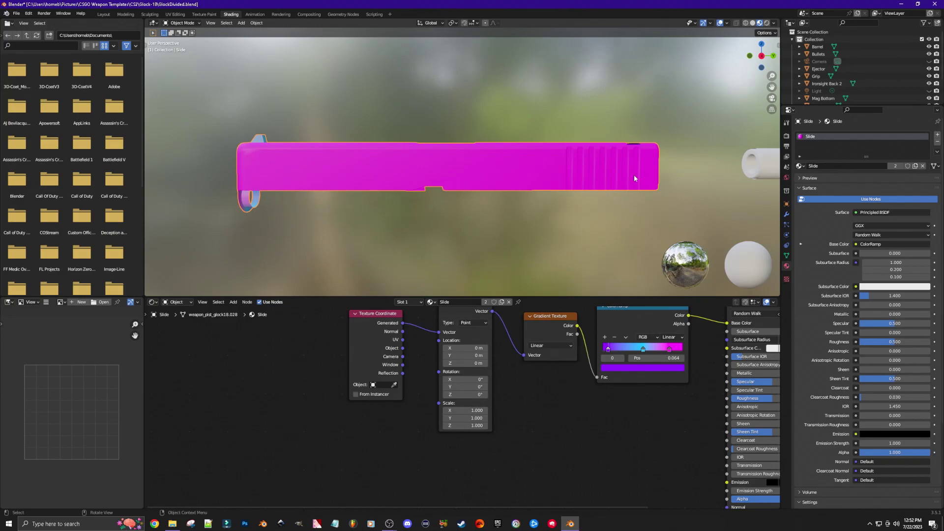
{"action": "left_click", "coordinate": [462, 387]}
{"action": "type", "text": "90"}
{"action": "key", "text": "Return"}
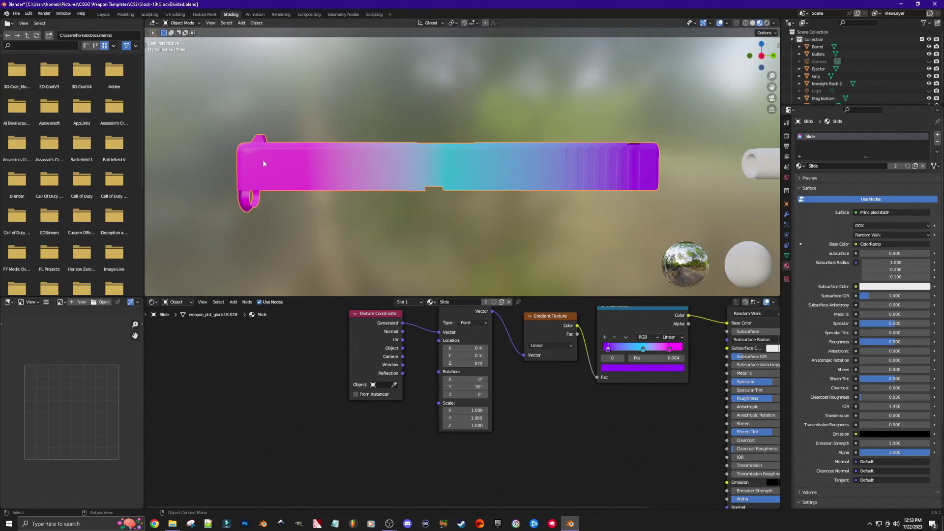
Step: Set the Mapping node's X rotation to 12.4°, X scale to 12.5, Y scale to 1.2 and X location to -0.2 m
{"action": "middle_click_drag", "start_coordinate": [357, 251], "coordinate": [365, 212]}
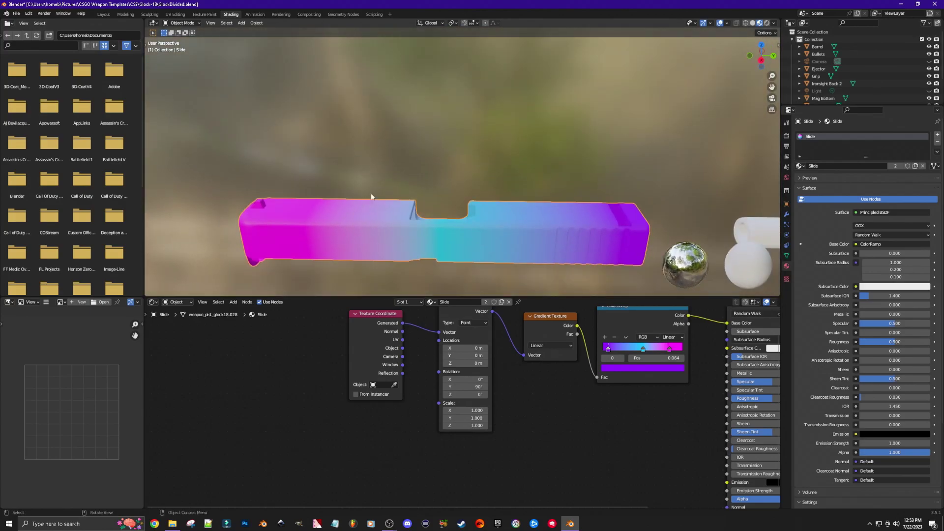
{"action": "middle_click_drag", "start_coordinate": [439, 271], "coordinate": [363, 235]}
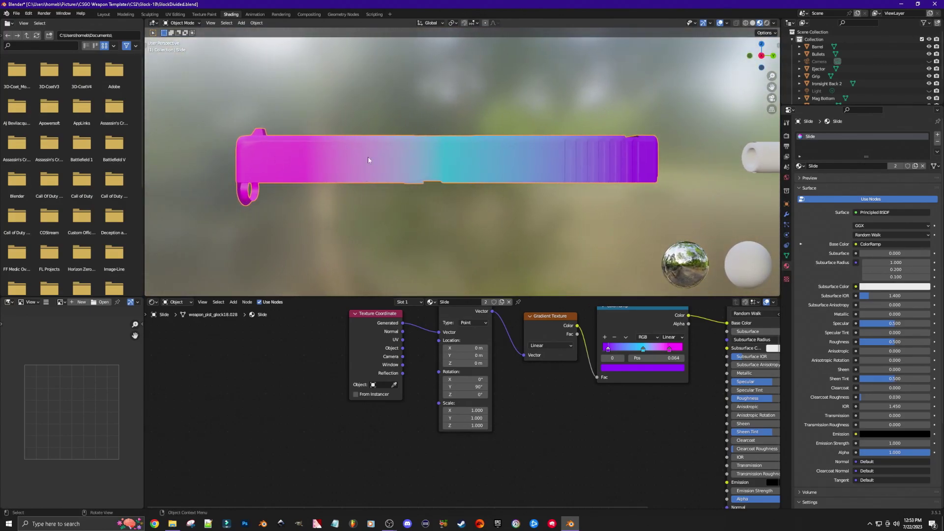
{"action": "scroll", "coordinate": [456, 398], "scroll_direction": "up", "scroll_amount": 4}
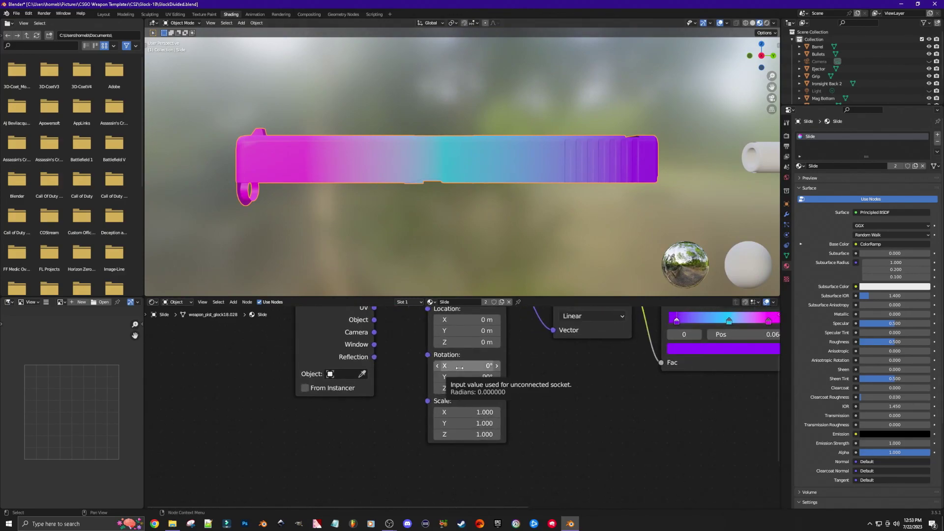
{"action": "left_click_drag", "start_coordinate": [461, 367], "coordinate": [480, 367]}
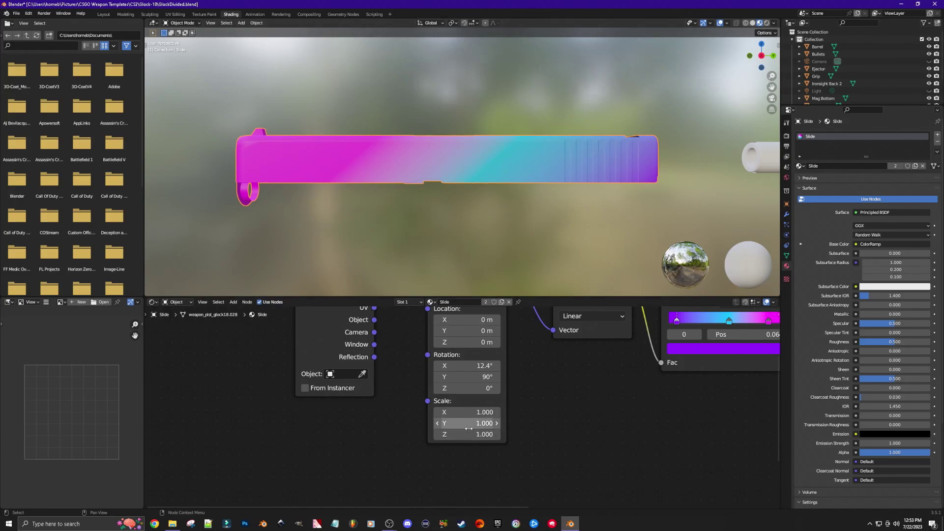
{"action": "mouse_move", "coordinate": [465, 412]}
{"action": "left_mouse_down"}
{"action": "mouse_move", "coordinate": [492, 412]}
{"action": "mouse_move", "coordinate": [448, 424]}
{"action": "mouse_move", "coordinate": [460, 424]}
{"action": "left_mouse_up"}
{"action": "left_click_drag", "start_coordinate": [472, 322], "coordinate": [464, 321]}
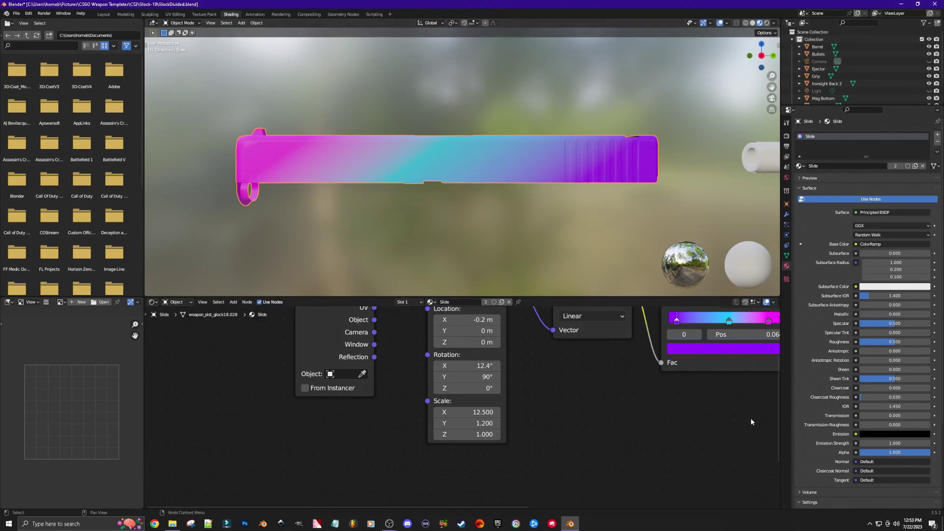
Step: Move the ColorRamp's magenta stop slightly inward and the purple stop to position 0.118
{"action": "left_click", "coordinate": [769, 322]}
{"action": "mouse_move", "coordinate": [769, 323]}
{"action": "left_mouse_down"}
{"action": "mouse_move", "coordinate": [751, 326]}
{"action": "mouse_move", "coordinate": [767, 325]}
{"action": "left_mouse_up"}
{"action": "left_click_drag", "start_coordinate": [677, 322], "coordinate": [684, 322]}
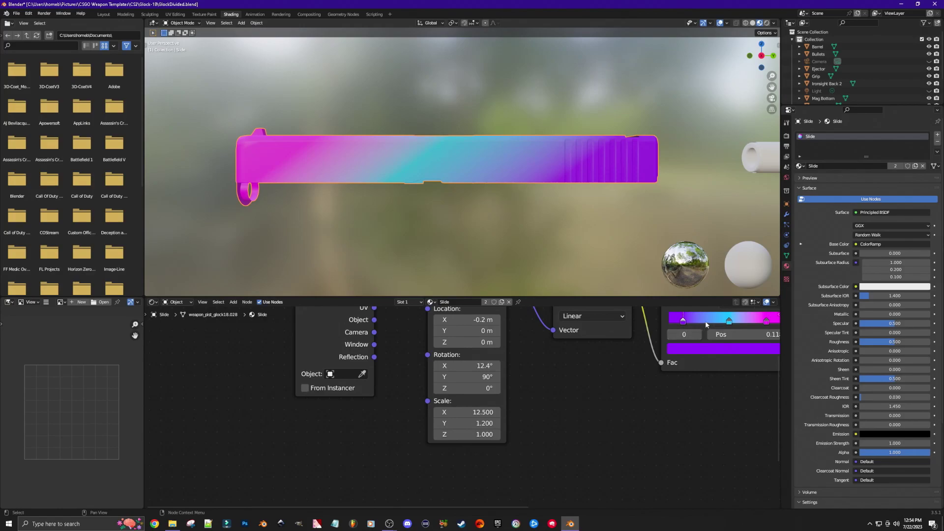
{"action": "scroll", "coordinate": [589, 423], "scroll_direction": "down", "scroll_amount": 3}
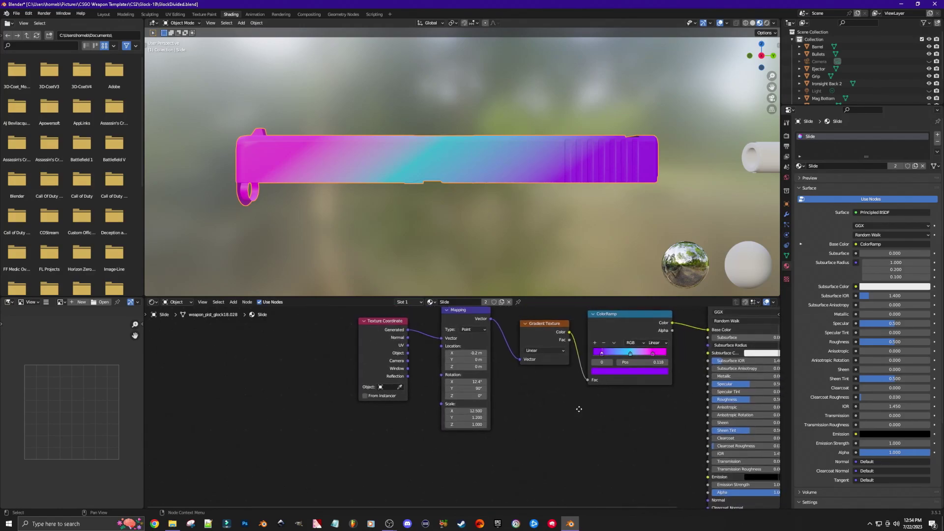
{"action": "middle_click_drag", "start_coordinate": [579, 410], "coordinate": [576, 428]}
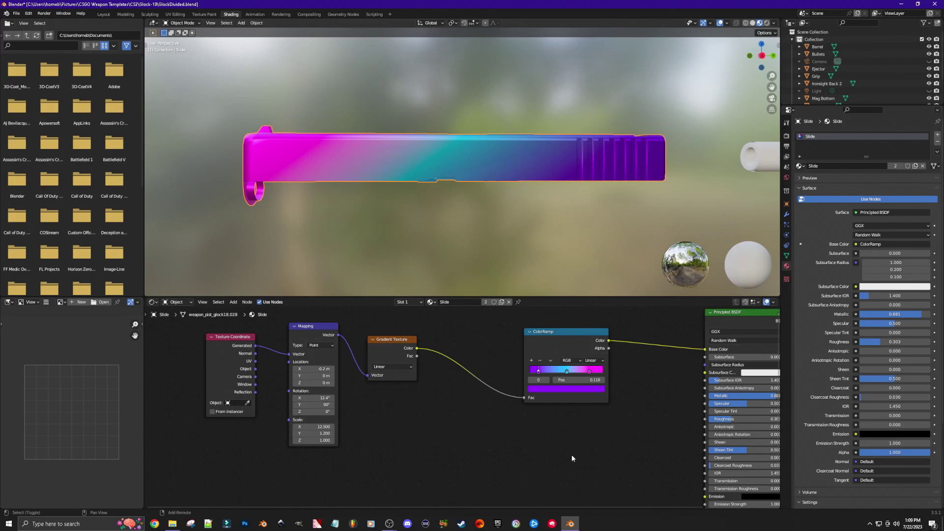
Step: Add an Image Texture node below the ColorRamp in the Slide material
{"action": "key", "text": "shift+a"}
{"action": "mouse_move", "coordinate": [551, 449]}
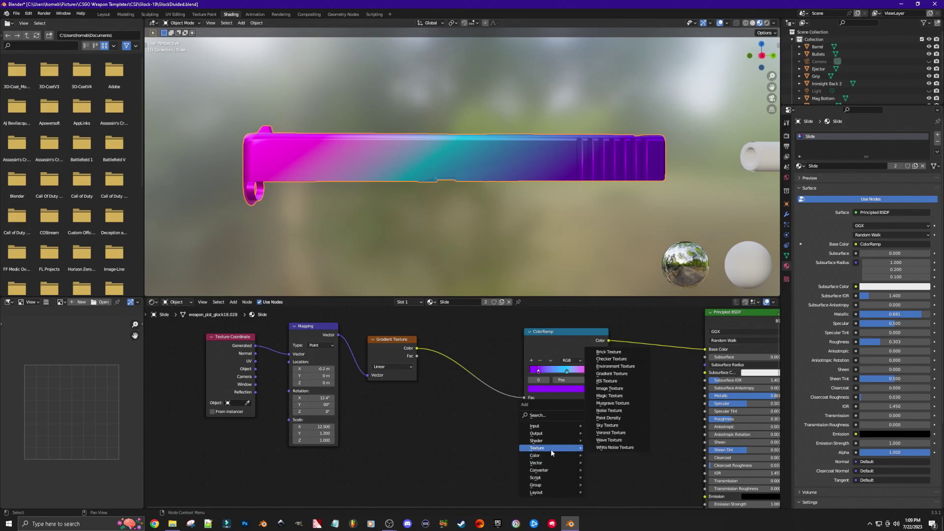
{"action": "left_click", "coordinate": [610, 388]}
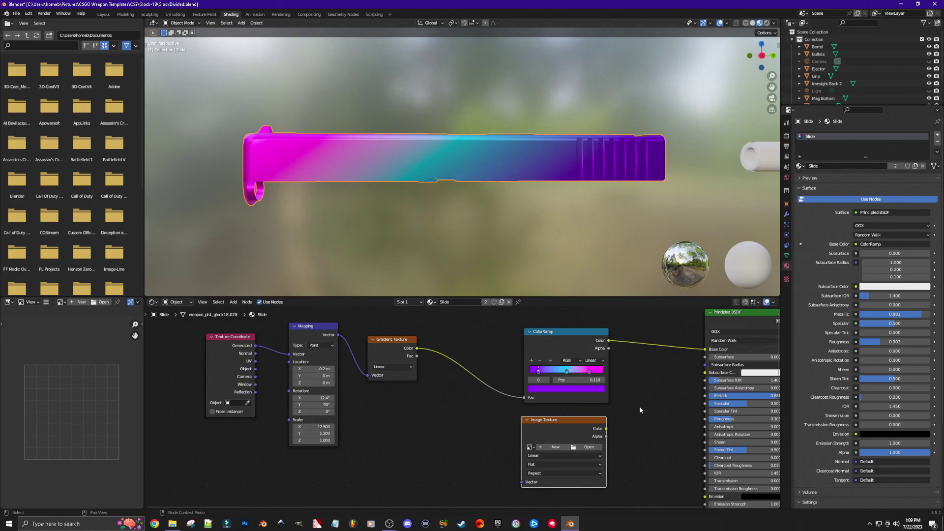
Step: Add a Mix Color node that blends the ColorRamp (A) and Image Texture (B) colors into the Principled BSDF's Base Color
{"action": "key", "text": "shift+a"}
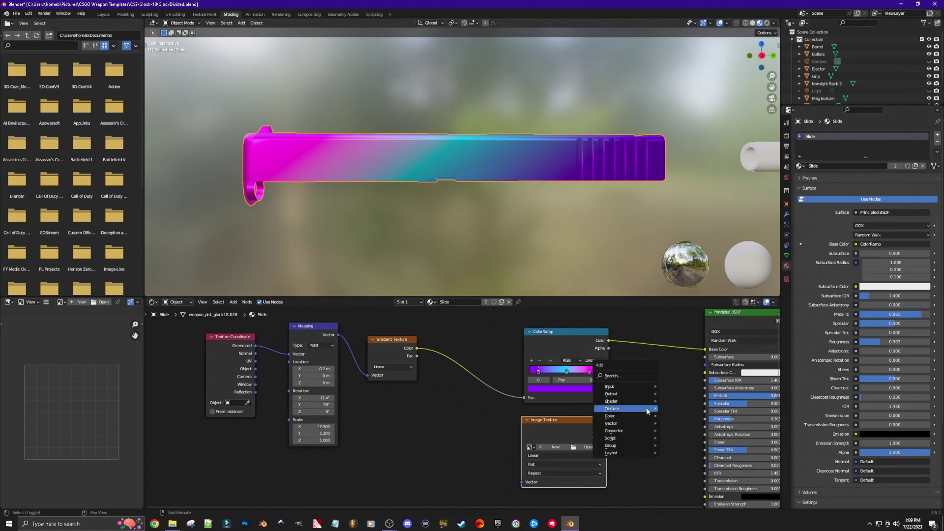
{"action": "mouse_move", "coordinate": [634, 417]}
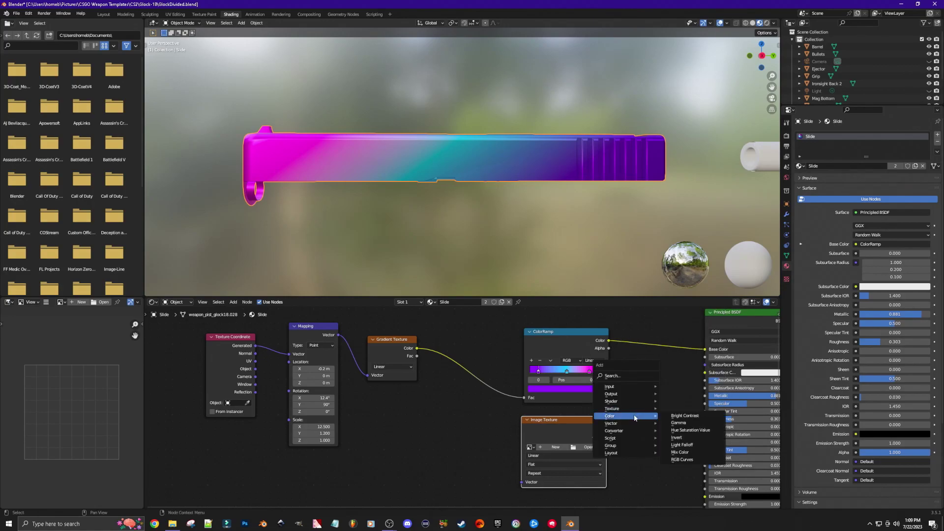
{"action": "left_click", "coordinate": [681, 452]}
{"action": "left_click", "coordinate": [631, 368]}
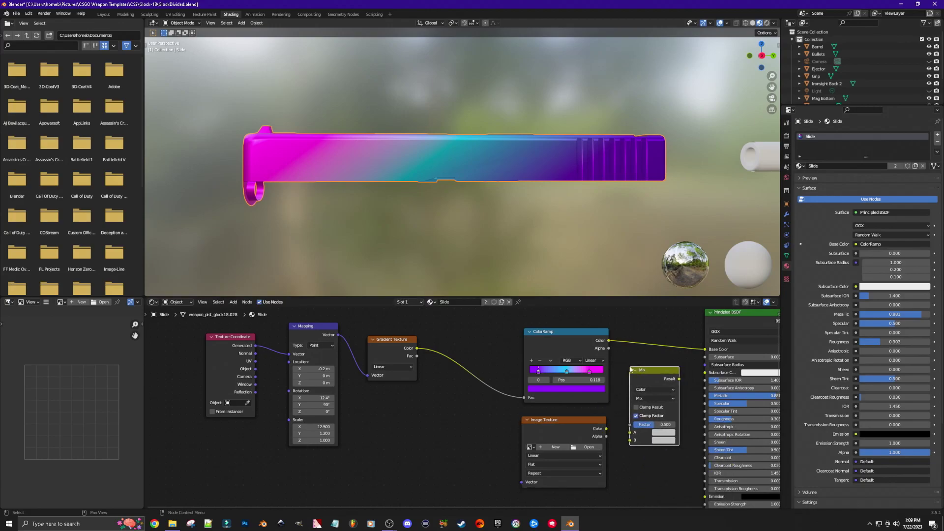
{"action": "left_click_drag", "start_coordinate": [704, 349], "coordinate": [630, 441]}
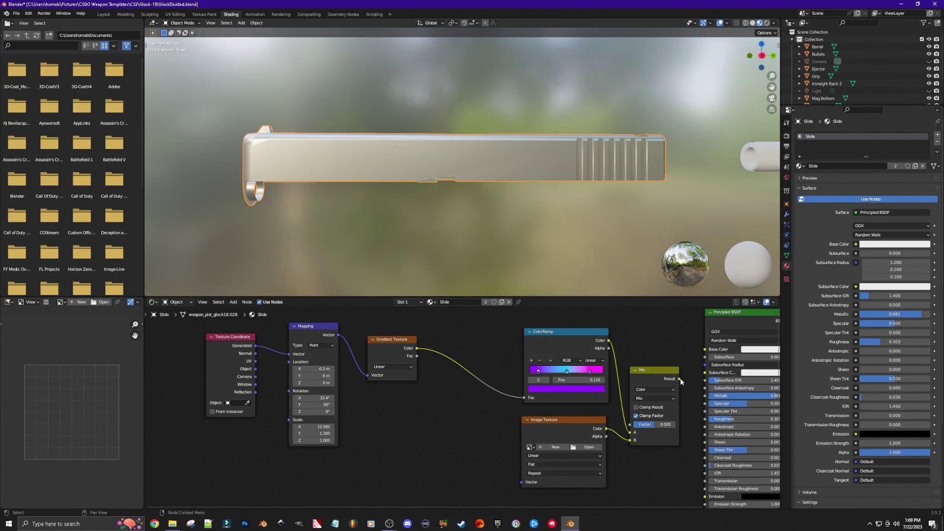
{"action": "left_click_drag", "start_coordinate": [680, 379], "coordinate": [705, 349]}
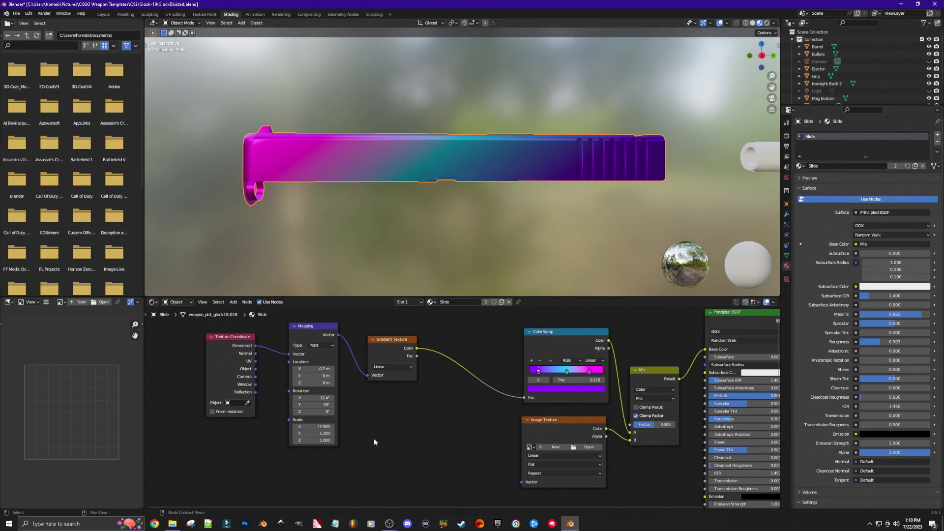
Step: Add a Noise Texture node below the Gradient Texture node
{"action": "key", "text": "shift+a"}
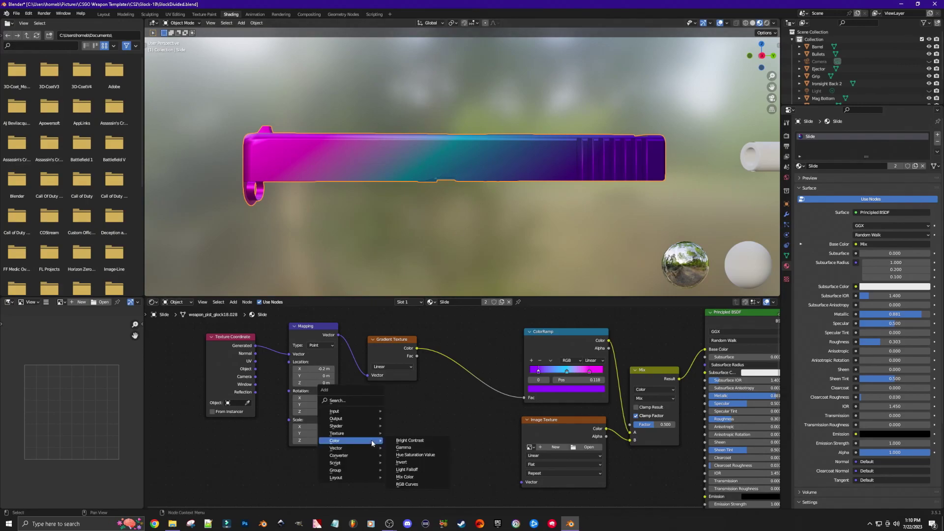
{"action": "mouse_move", "coordinate": [359, 432]}
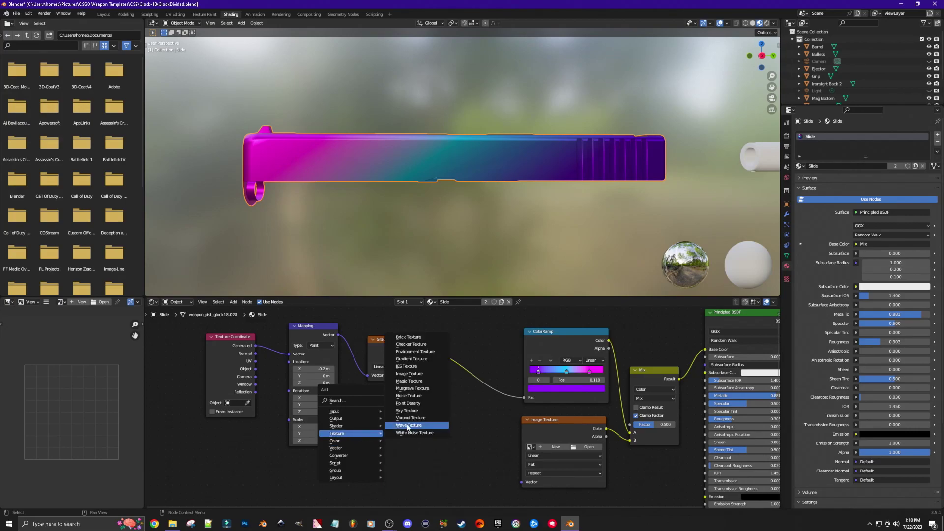
{"action": "left_click", "coordinate": [412, 400]}
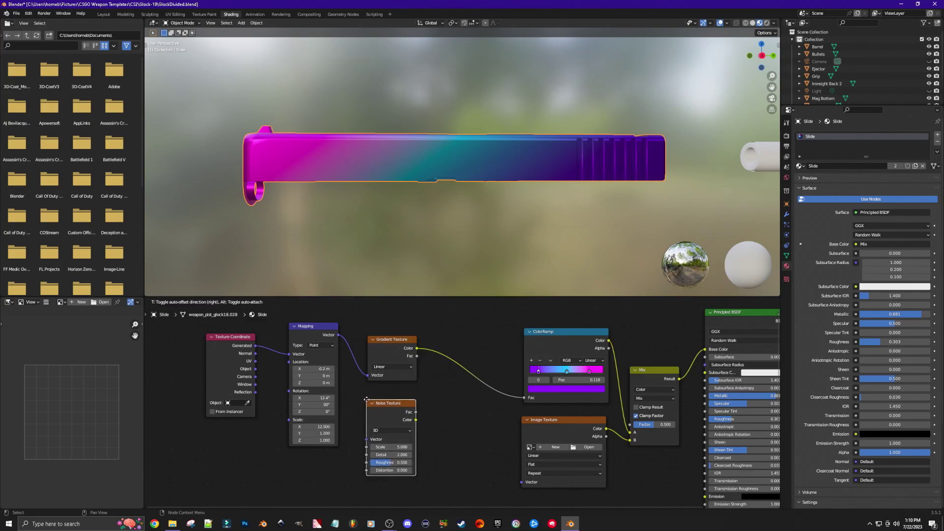
{"action": "left_click", "coordinate": [371, 404]}
Step: Insert a Mix Color node between the Gradient Texture and ColorRamp, and link the Noise Texture's Color to its B input
{"action": "key", "text": "shift+a"}
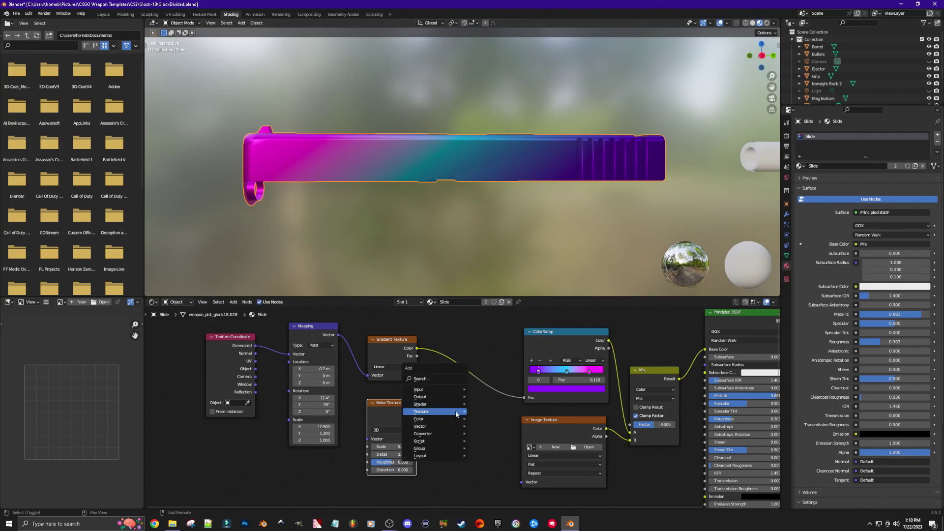
{"action": "mouse_move", "coordinate": [455, 412]}
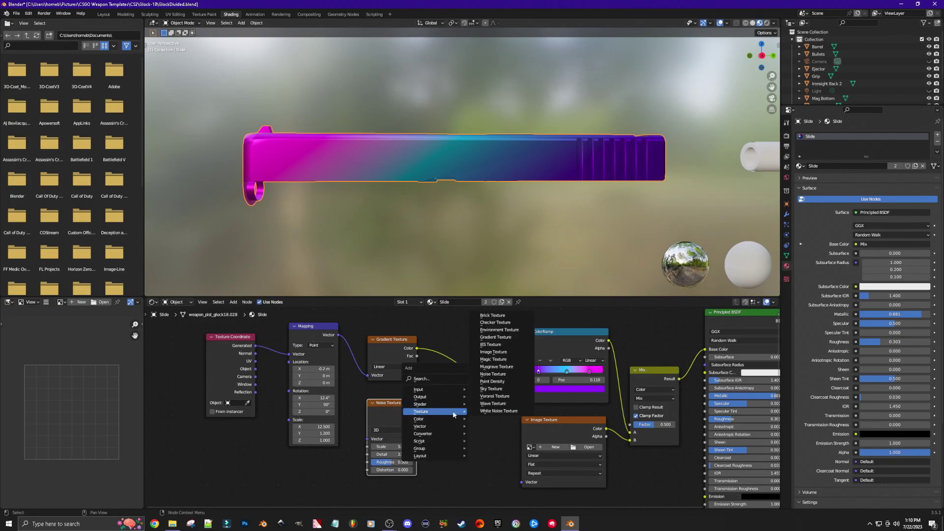
{"action": "left_click", "coordinate": [494, 455]}
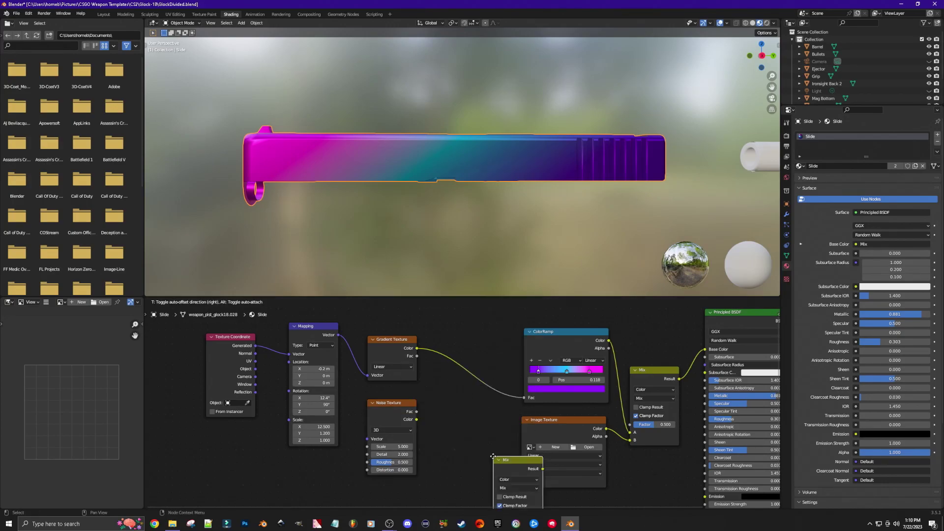
{"action": "left_click", "coordinate": [453, 357]}
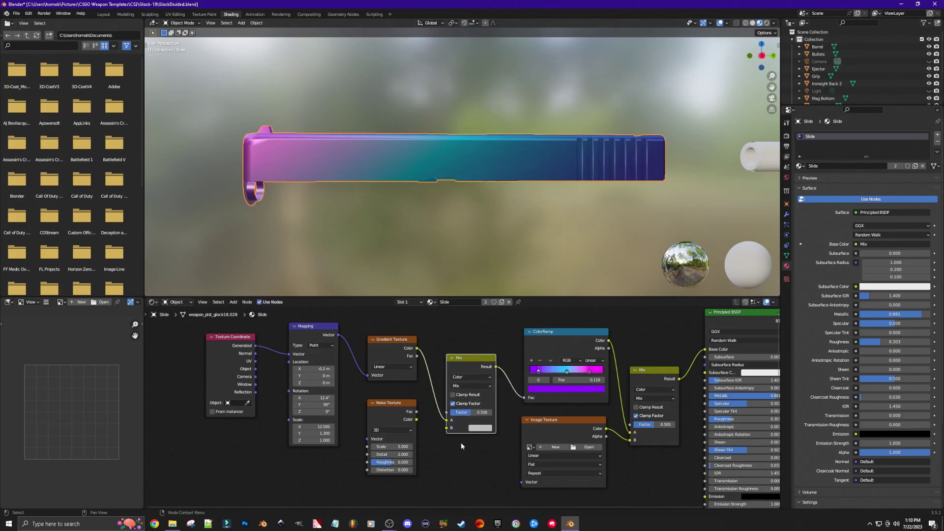
{"action": "left_click_drag", "start_coordinate": [417, 419], "coordinate": [446, 427]}
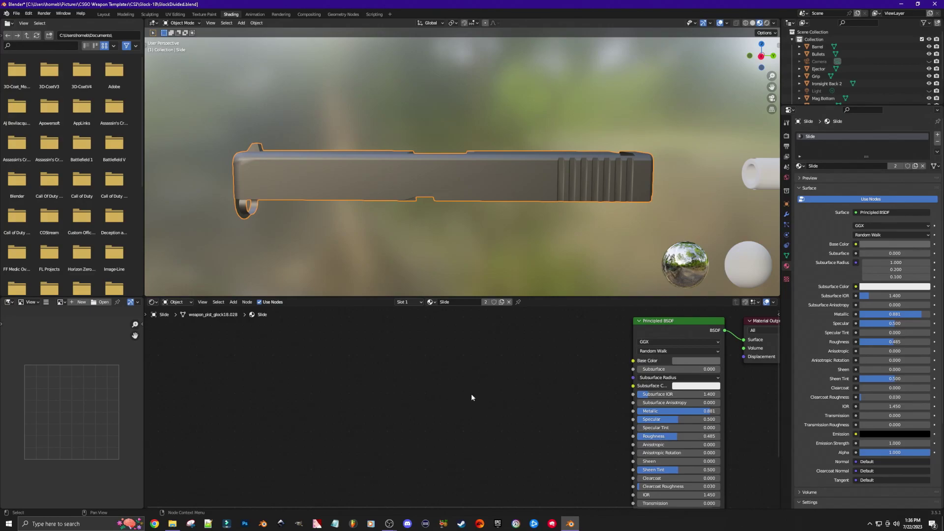
Step: Add a Gradient Texture node to the plain Slide material, in front of the Principled BSDF
{"action": "key", "text": "shift+a"}
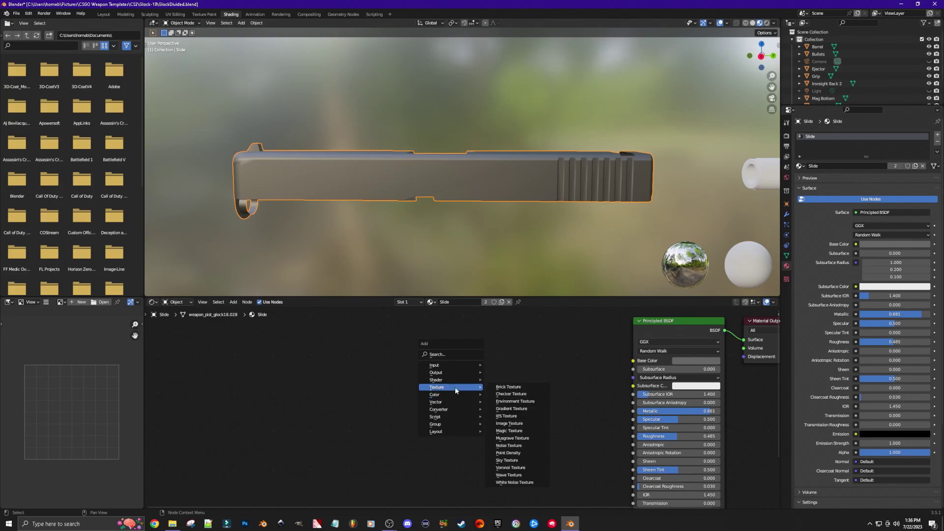
{"action": "left_click", "coordinate": [507, 409]}
{"action": "left_click", "coordinate": [423, 353]}
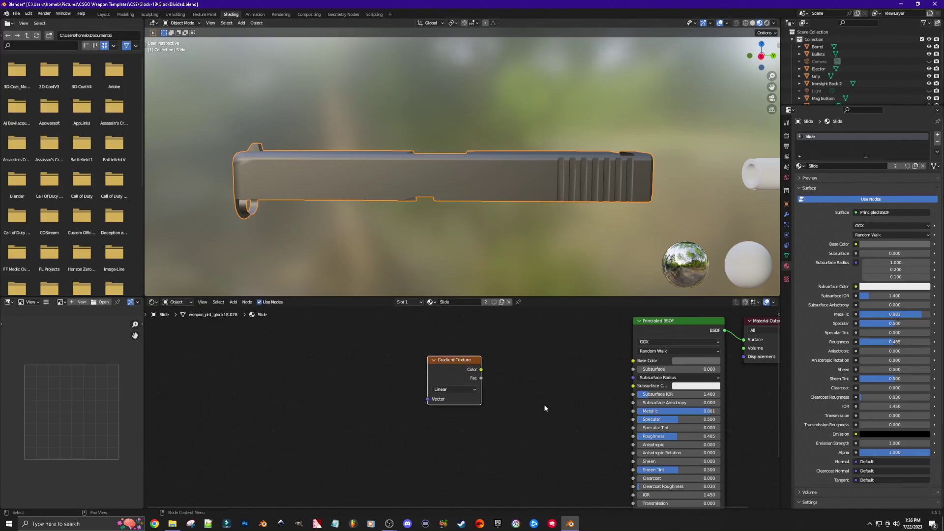
Step: Add a ColorRamp node, feed the Gradient Texture's Color into its Fac, and link its Color to the Principled BSDF's Roughness
{"action": "key", "text": "shift+a"}
{"action": "mouse_move", "coordinate": [531, 427]}
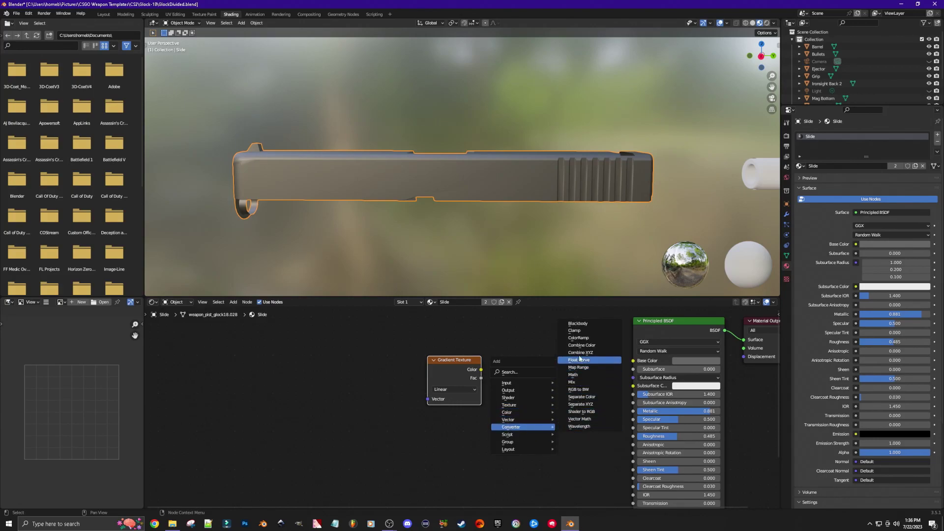
{"action": "left_click", "coordinate": [579, 338]}
{"action": "left_click", "coordinate": [486, 397]}
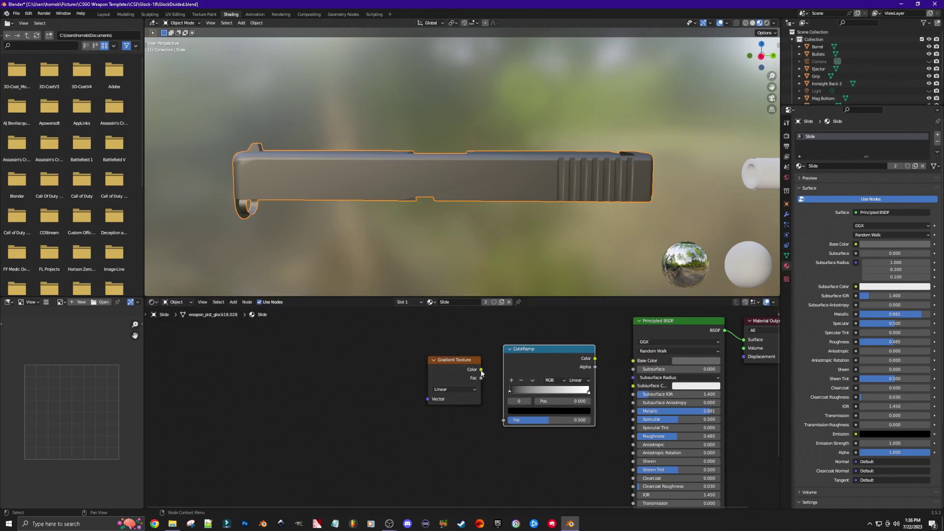
{"action": "left_click_drag", "start_coordinate": [481, 370], "coordinate": [506, 421]}
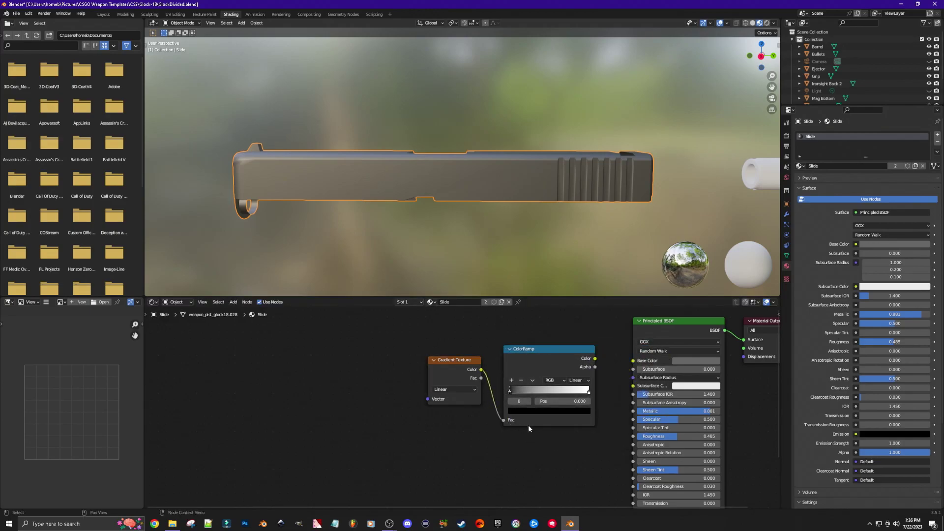
{"action": "left_click_drag", "start_coordinate": [595, 359], "coordinate": [632, 437]}
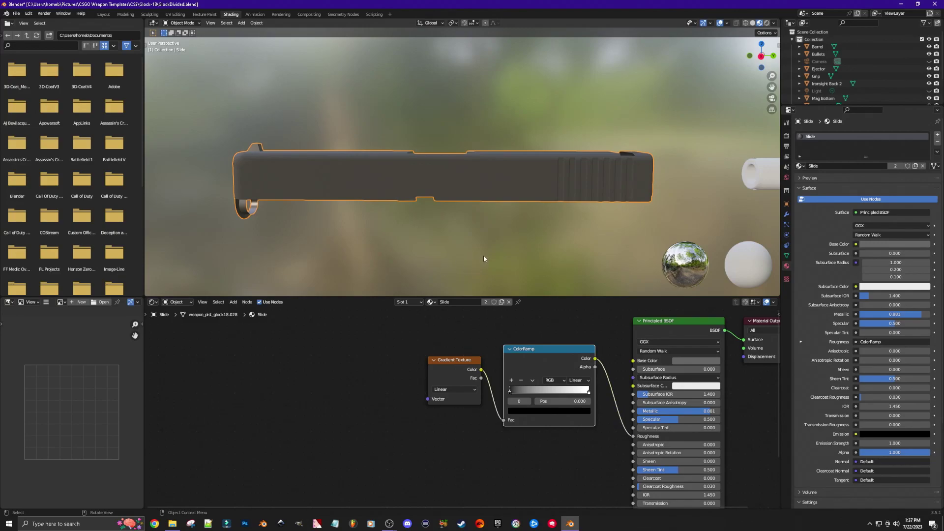
Step: Add a Mapping node in front of the Gradient Texture that drives the roughness
{"action": "middle_click_drag", "start_coordinate": [408, 224], "coordinate": [530, 247]}
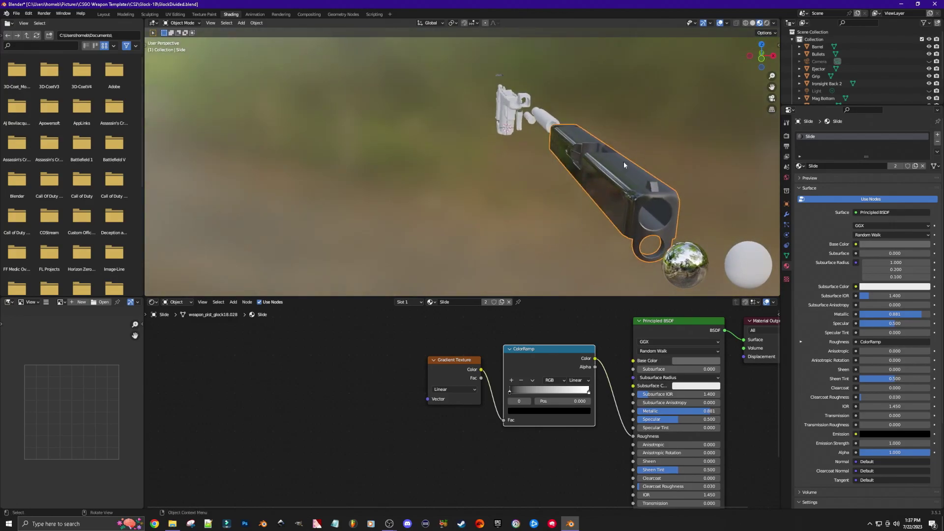
{"action": "middle_click_drag", "start_coordinate": [553, 226], "coordinate": [472, 216]}
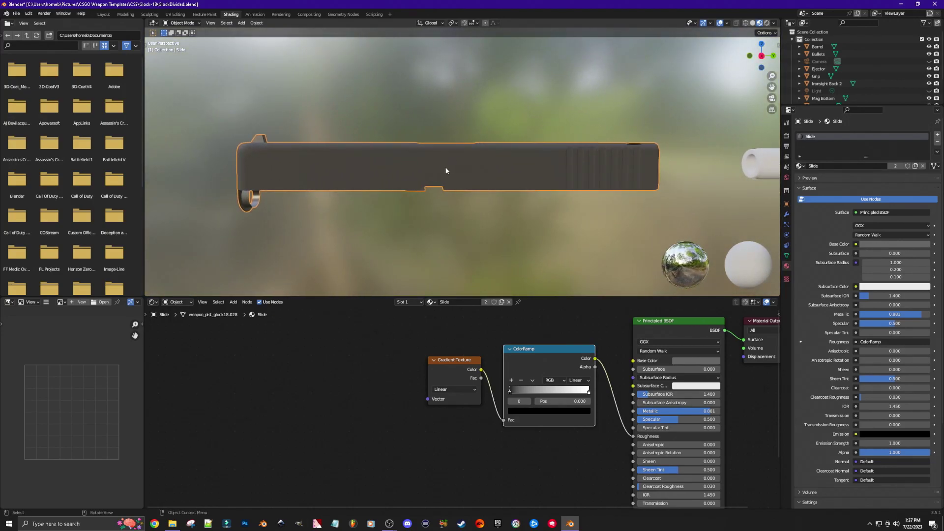
{"action": "key", "text": "shift+a"}
{"action": "mouse_move", "coordinate": [314, 410]}
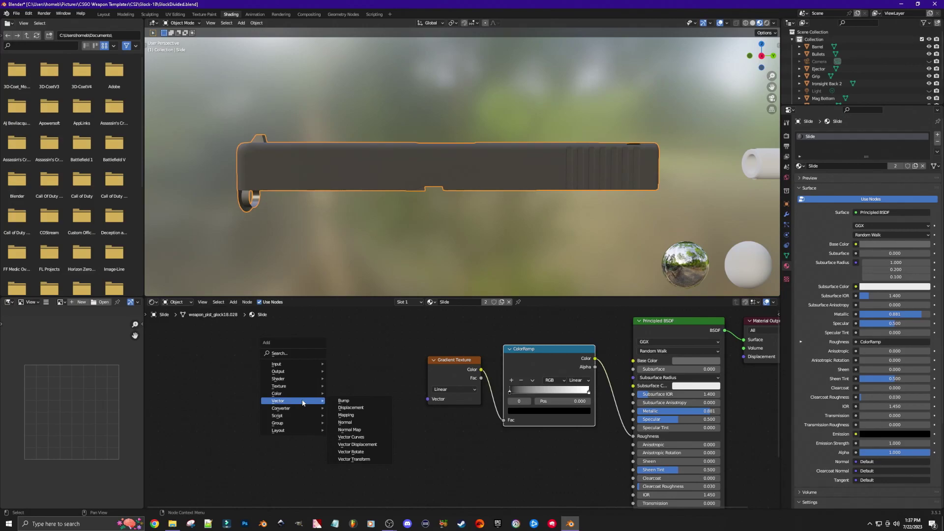
{"action": "left_click", "coordinate": [346, 415]}
{"action": "left_click", "coordinate": [352, 355]}
Step: Add a Texture Coordinate node and place it in front of the new Mapping node
{"action": "key", "text": "shift+a"}
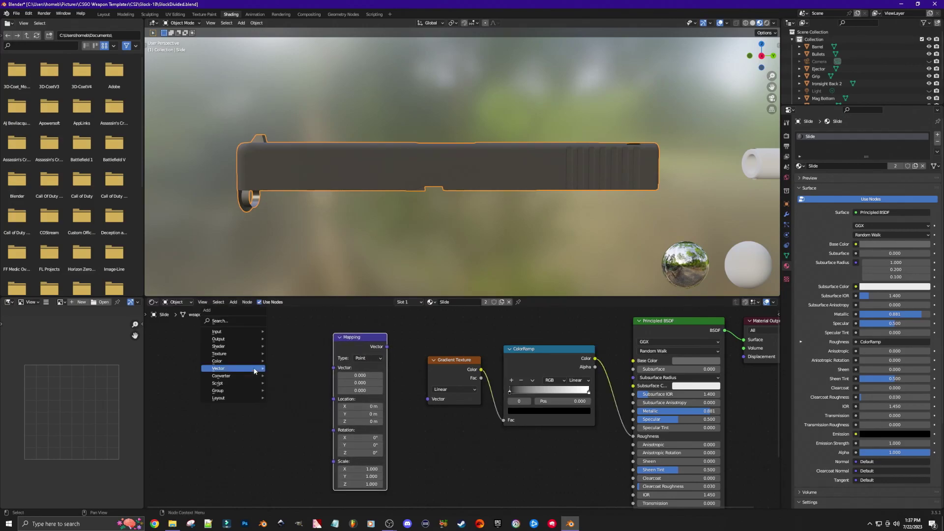
{"action": "mouse_move", "coordinate": [231, 332]}
{"action": "left_click", "coordinate": [294, 442]}
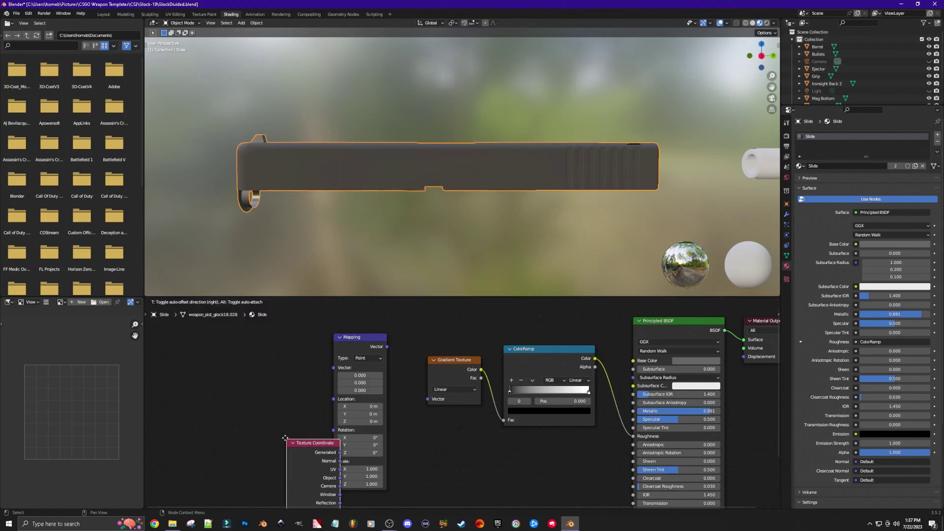
{"action": "left_click", "coordinate": [310, 365]}
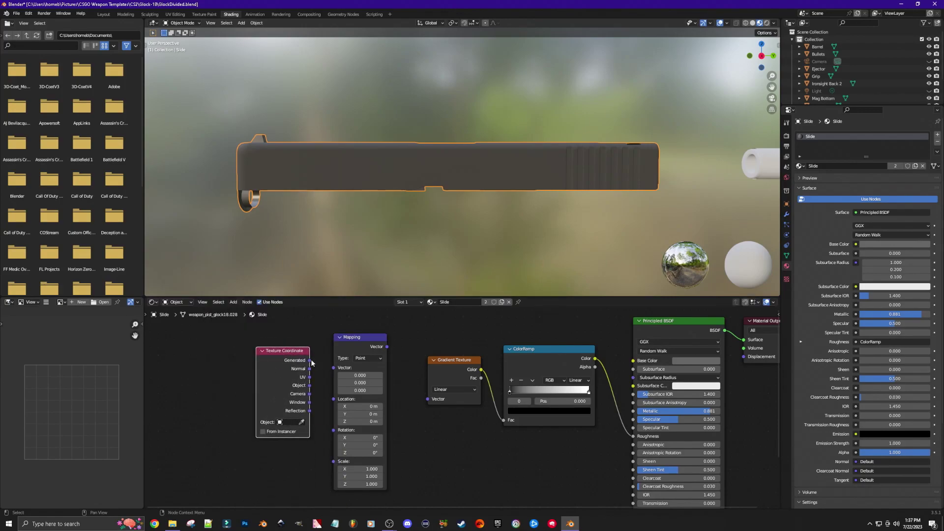
Step: Link the Texture Coordinate's Generated output through Mapping into the Gradient Texture's Vector, and set the Mapping's Y rotation to 90°
{"action": "left_click_drag", "start_coordinate": [310, 361], "coordinate": [334, 369]}
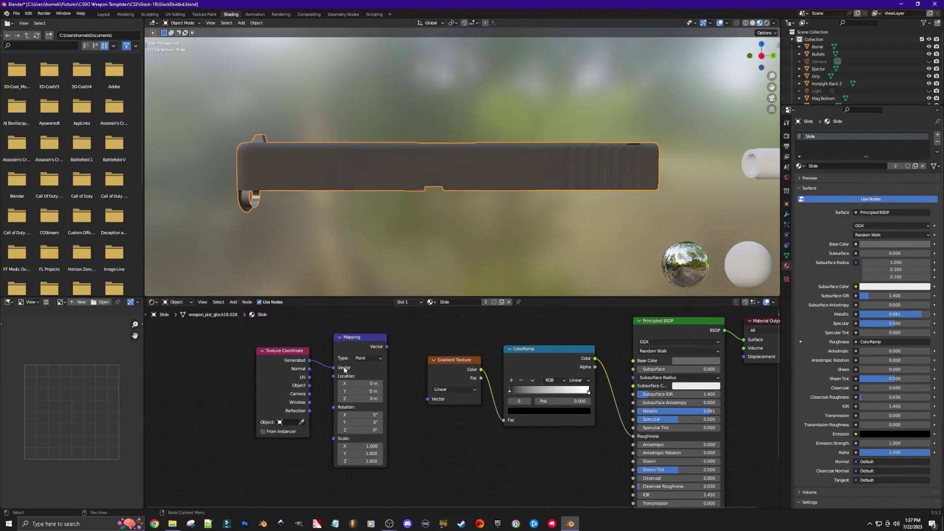
{"action": "left_click_drag", "start_coordinate": [387, 347], "coordinate": [429, 398]}
{"action": "left_click", "coordinate": [369, 423]}
{"action": "type", "text": "90"}
{"action": "key", "text": "Return"}
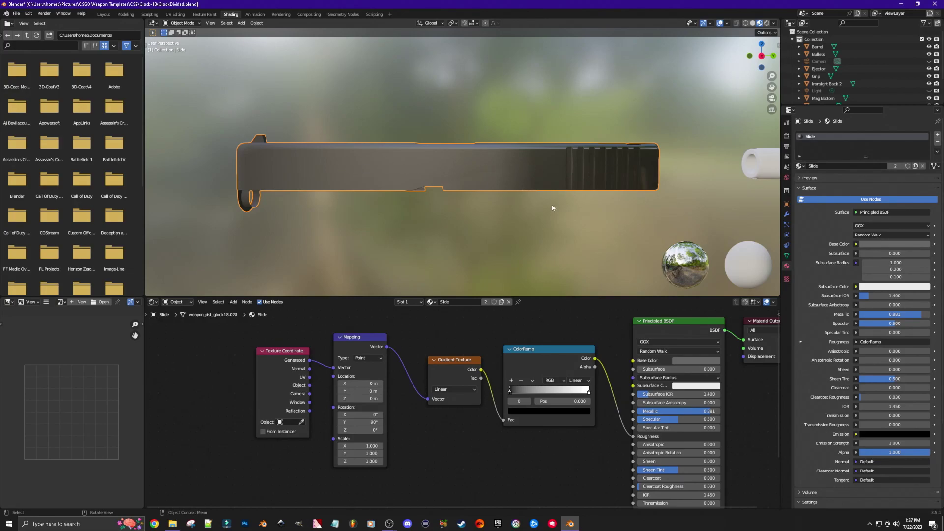
Step: Set the Mapping node's X rotation to 12.3° and its X location to -0.3 m to tilt and shift the roughness gradient
{"action": "mouse_move", "coordinate": [368, 415]}
{"action": "left_mouse_down"}
{"action": "mouse_move", "coordinate": [377, 415]}
{"action": "mouse_move", "coordinate": [368, 416]}
{"action": "left_mouse_up"}
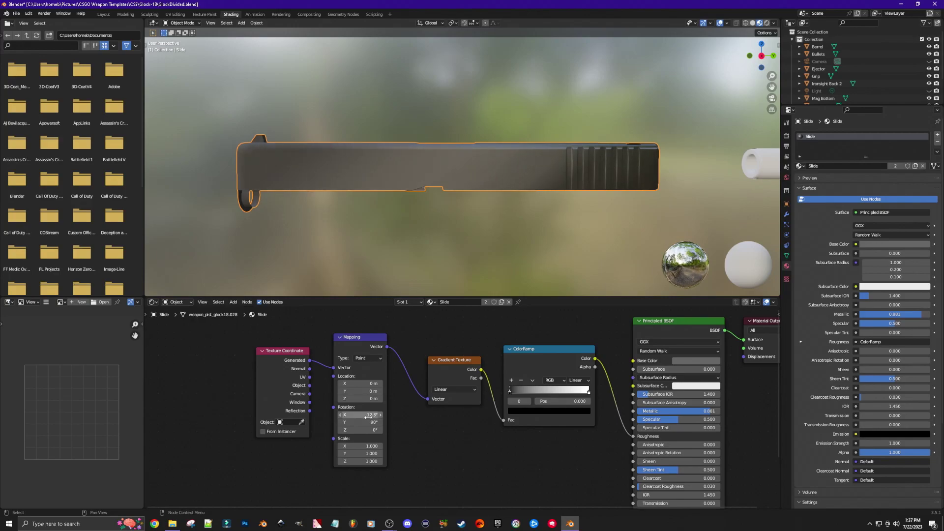
{"action": "left_click_drag", "start_coordinate": [369, 383], "coordinate": [361, 383]}
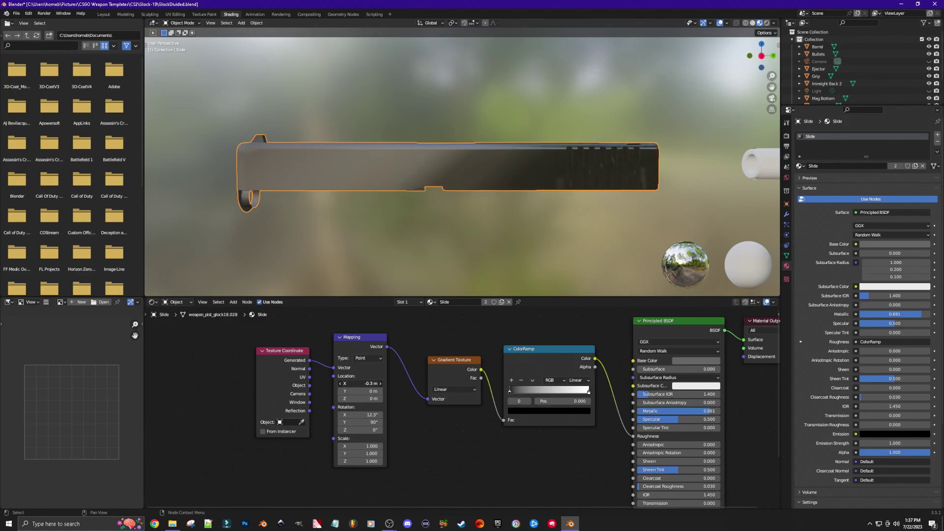
{"action": "middle_click_drag", "start_coordinate": [428, 291], "coordinate": [465, 252]}
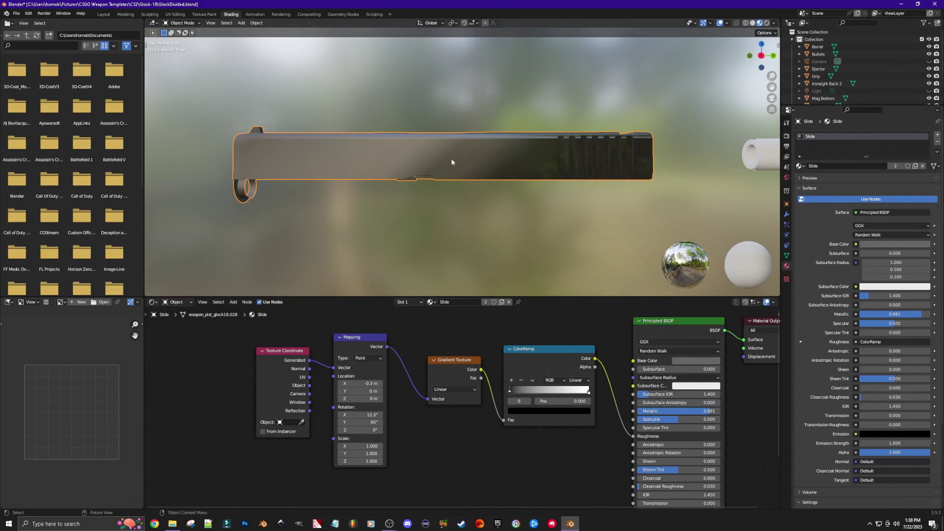
Step: Move the Texture Coordinate, Mapping and Gradient Texture nodes away from the ColorRamp, and raise the Gradient Texture to free space below it
{"action": "left_click_drag", "start_coordinate": [212, 325], "coordinate": [449, 475]}
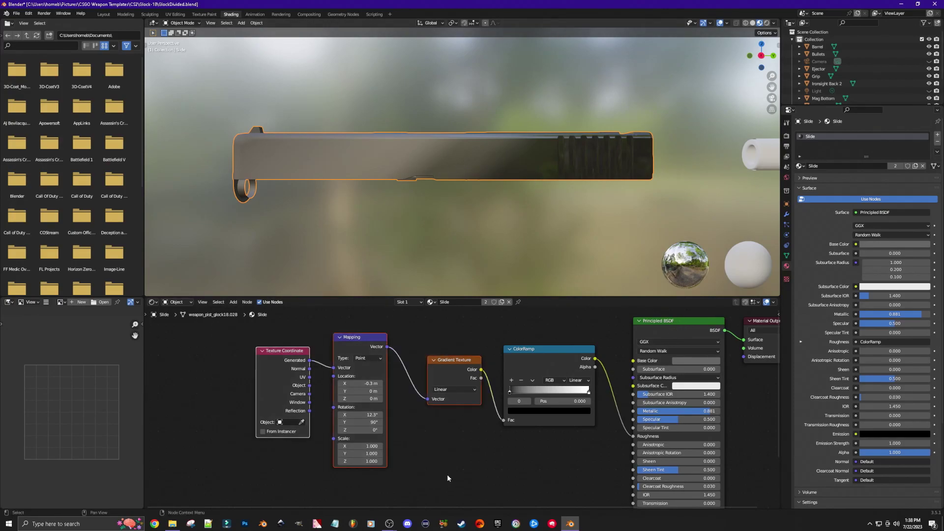
{"action": "left_click_drag", "start_coordinate": [447, 362], "coordinate": [376, 351]}
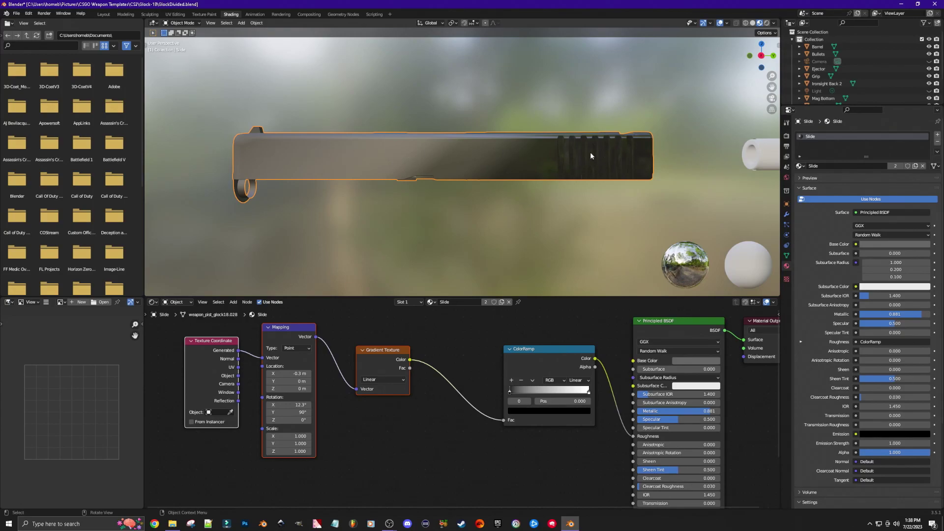
{"action": "left_click", "coordinate": [379, 363]}
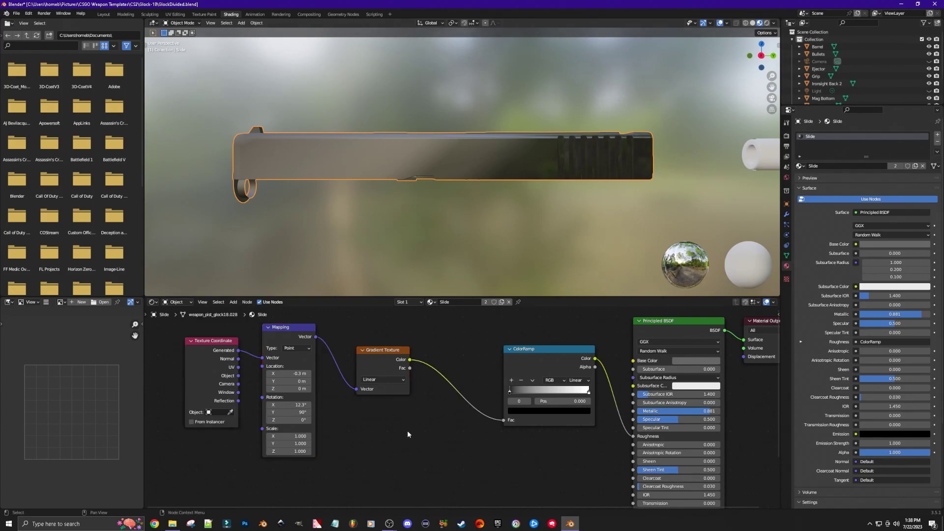
{"action": "left_click_drag", "start_coordinate": [376, 361], "coordinate": [378, 336]}
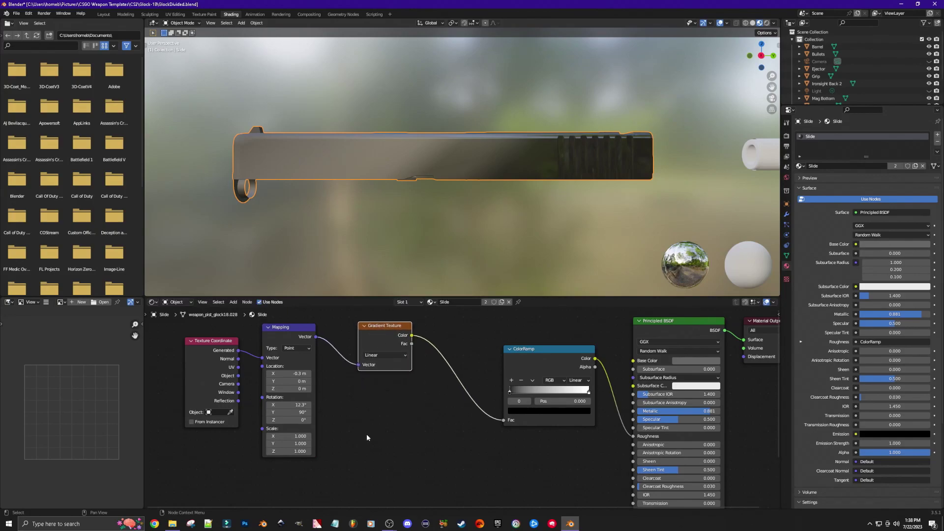
Step: Add an Image Texture node below the Gradient Texture, beside the Mapping node
{"action": "key", "text": "shift+a"}
{"action": "mouse_move", "coordinate": [342, 473]}
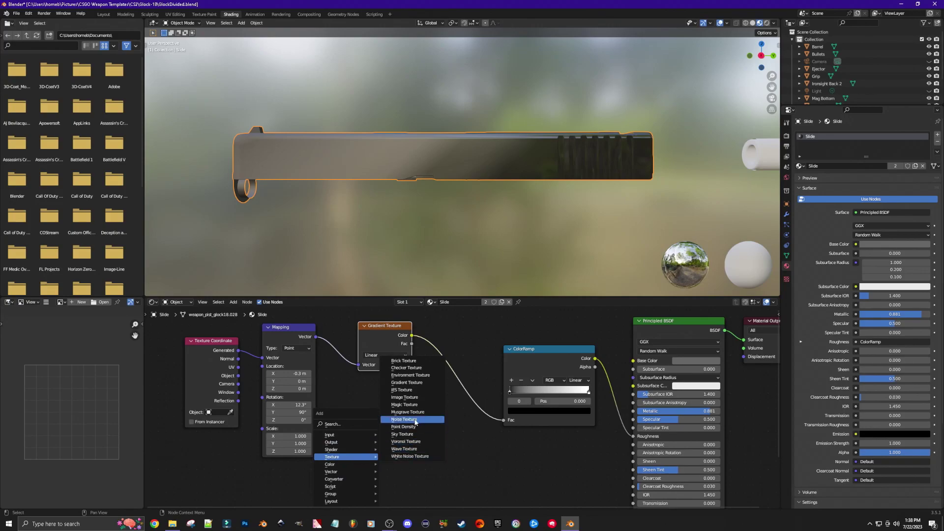
{"action": "left_click", "coordinate": [404, 397]}
{"action": "left_click", "coordinate": [339, 412]}
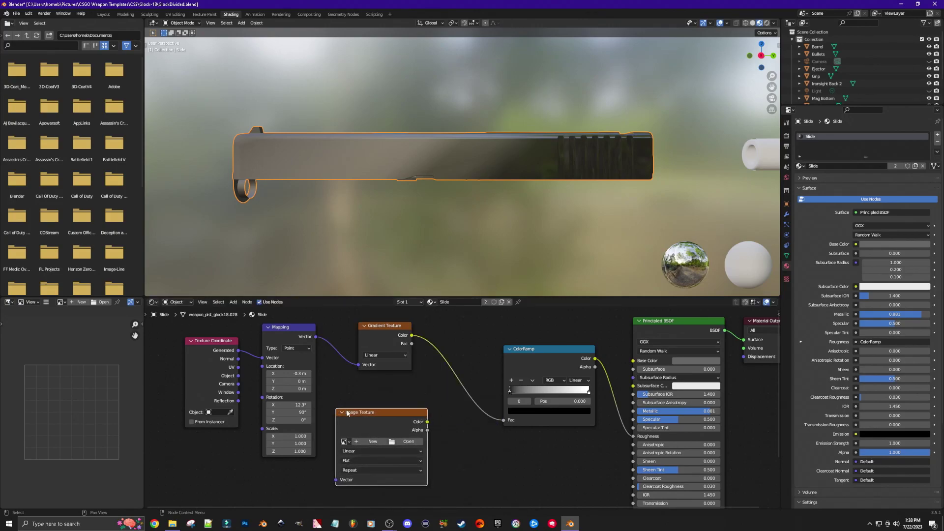
Step: Insert a Mix Color node between the Gradient Texture and the ColorRamp, and link the Image Texture's Color to its B input
{"action": "key", "text": "shift+a"}
{"action": "mouse_move", "coordinate": [471, 450]}
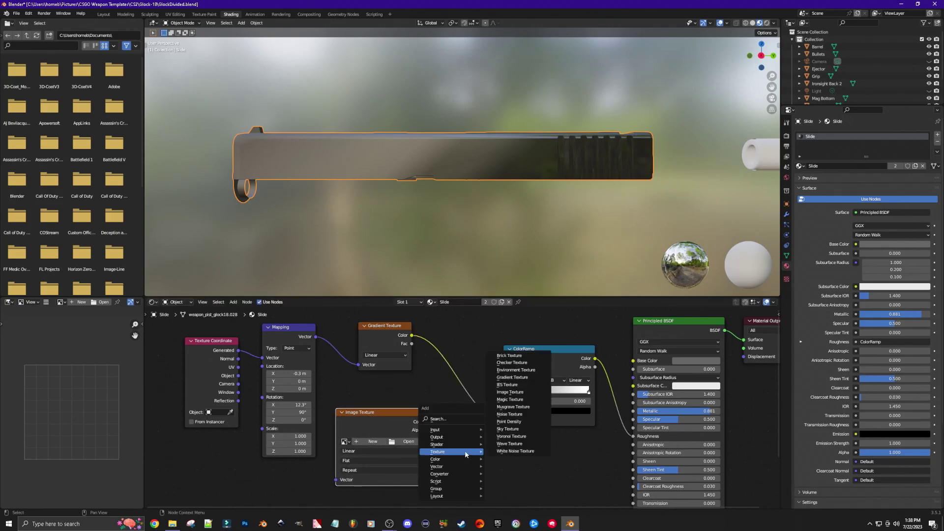
{"action": "mouse_move", "coordinate": [452, 476]}
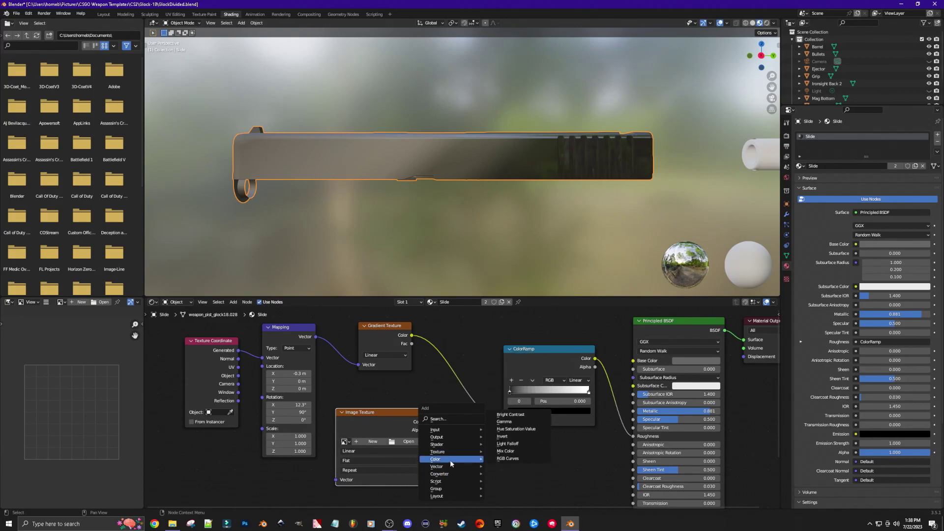
{"action": "left_click", "coordinate": [507, 451]}
{"action": "left_click", "coordinate": [439, 354]}
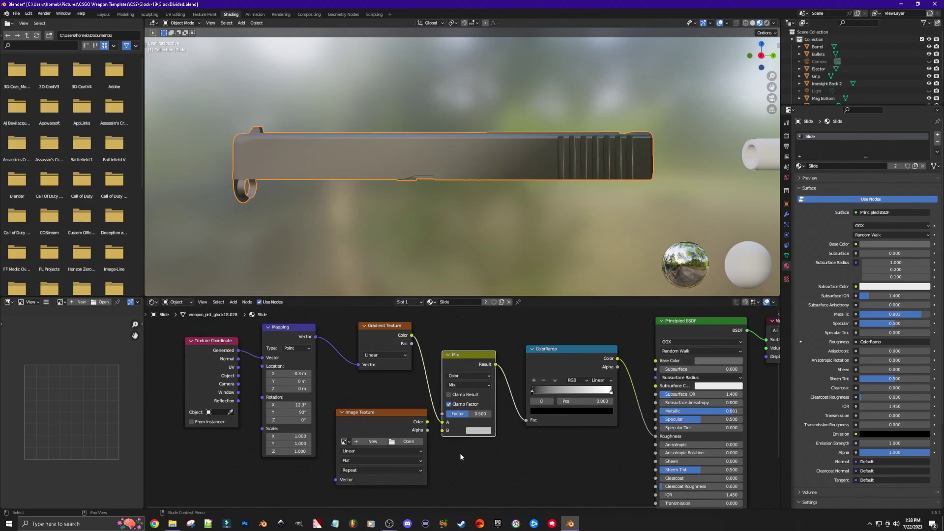
{"action": "left_click_drag", "start_coordinate": [426, 424], "coordinate": [442, 430]}
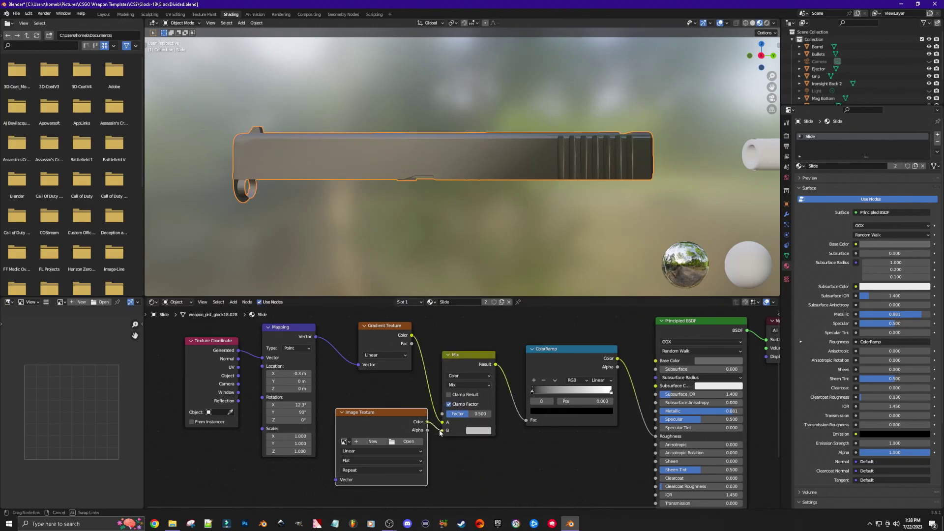
Step: Load White Paint Splatter.png from the Desktop folder into the Image Texture node and check the reflections on the slide
{"action": "left_click", "coordinate": [407, 442]}
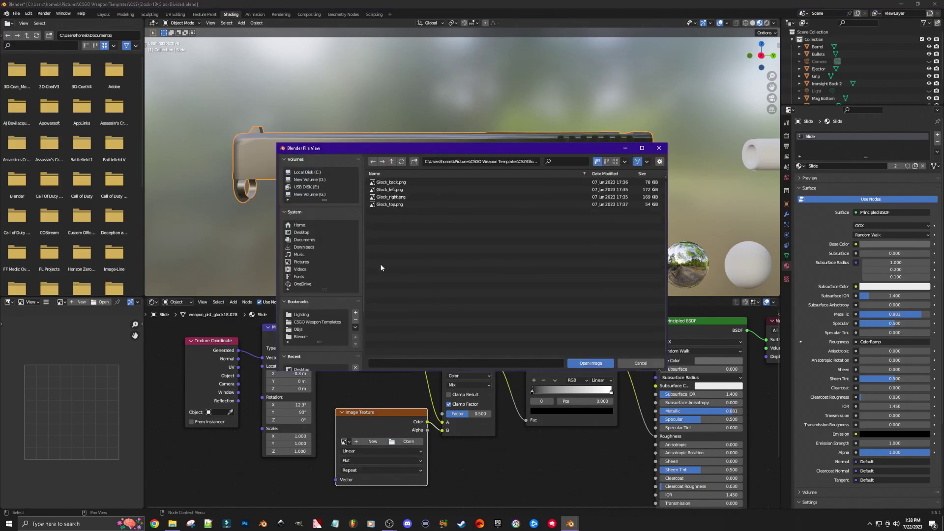
{"action": "left_click", "coordinate": [307, 232]}
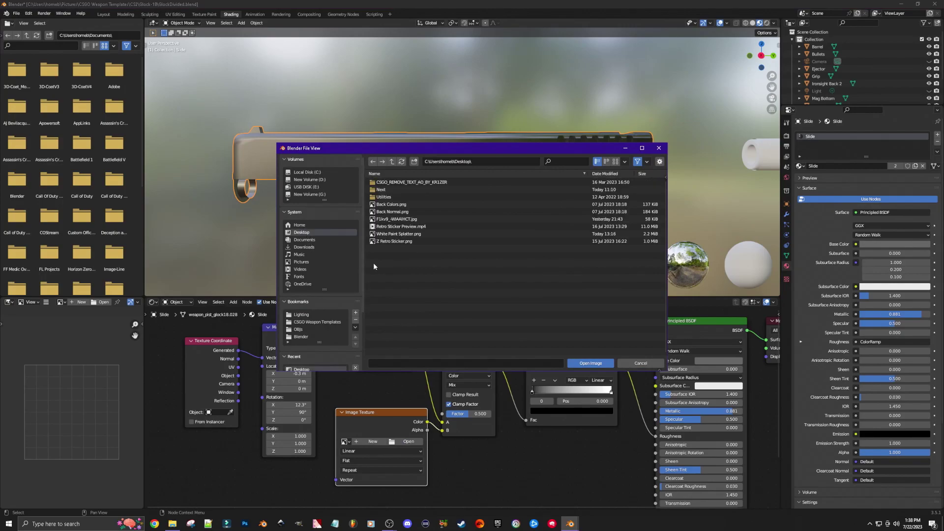
{"action": "double_click", "coordinate": [396, 234]}
{"action": "mouse_move", "coordinate": [493, 263]}
{"action": "middle_mouse_down"}
{"action": "mouse_move", "coordinate": [520, 264]}
{"action": "mouse_move", "coordinate": [498, 260]}
{"action": "middle_mouse_up"}
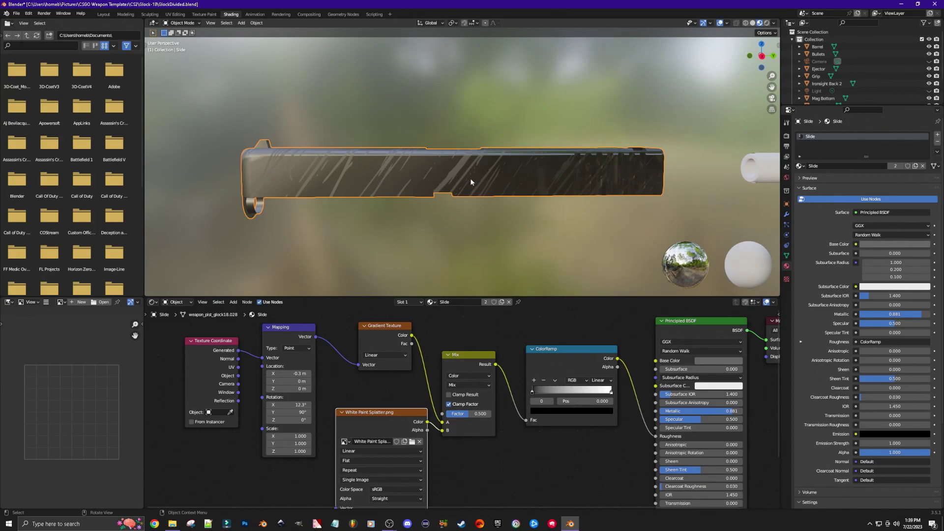
{"action": "middle_click_drag", "start_coordinate": [541, 247], "coordinate": [538, 243]}
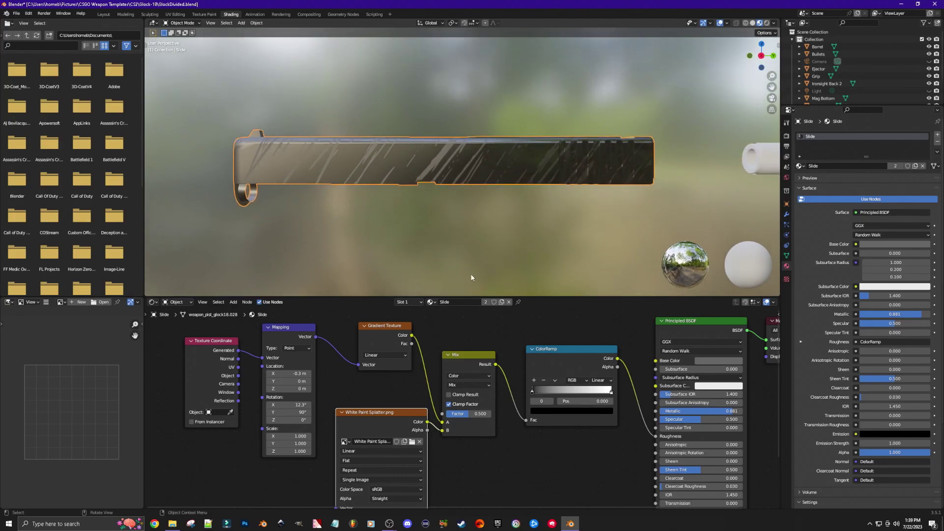